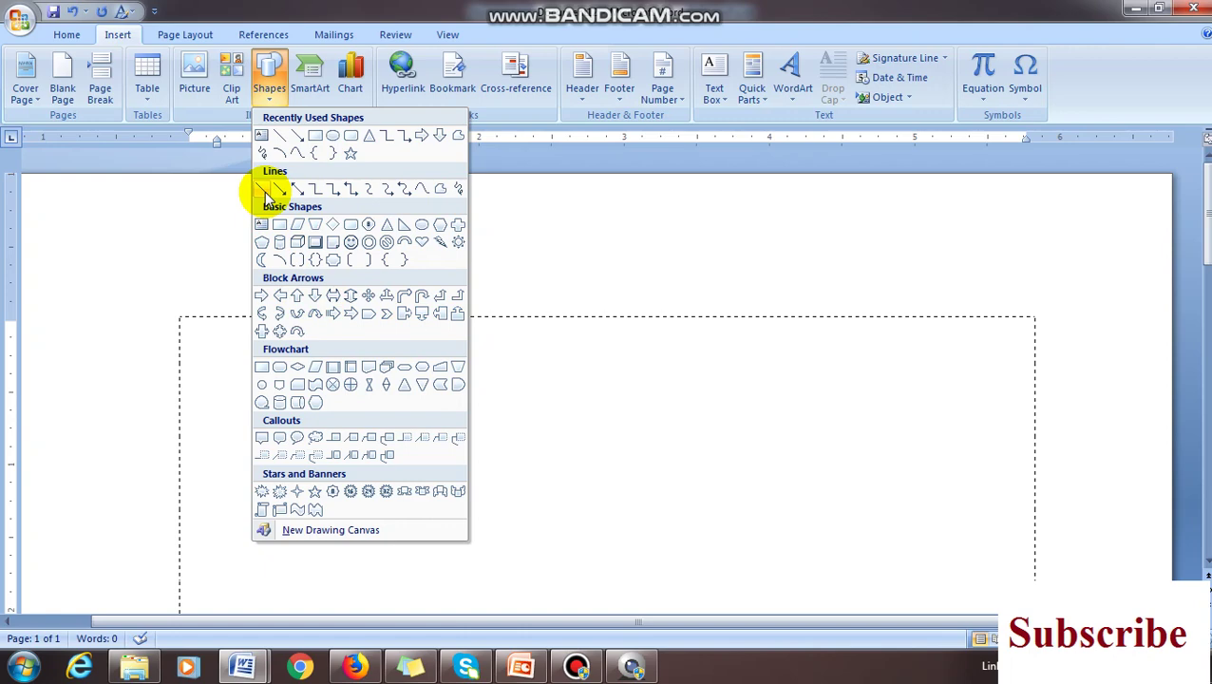
# Draw a horizontal line about 0.63" long and, beside it, an arc extended into a semicircle about 2" wide and 1.07" high.
pyautogui.moveTo(246, 468); pyautogui.dragTo(339, 468)
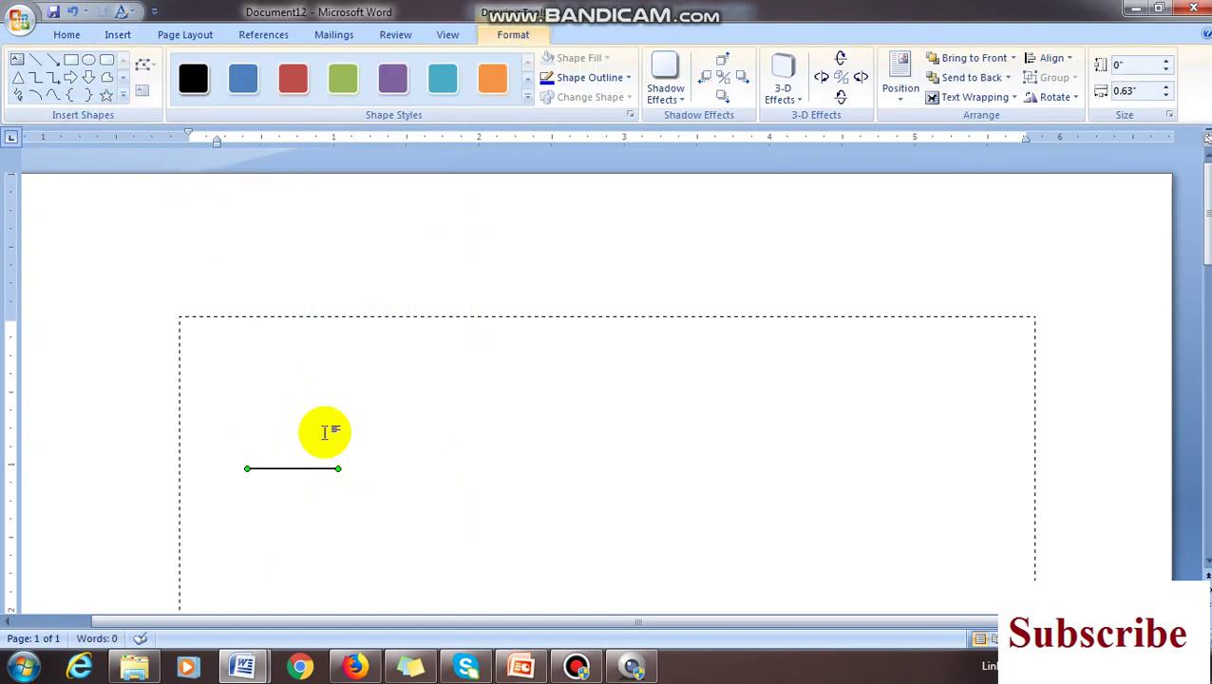
pyautogui.click(127, 98)
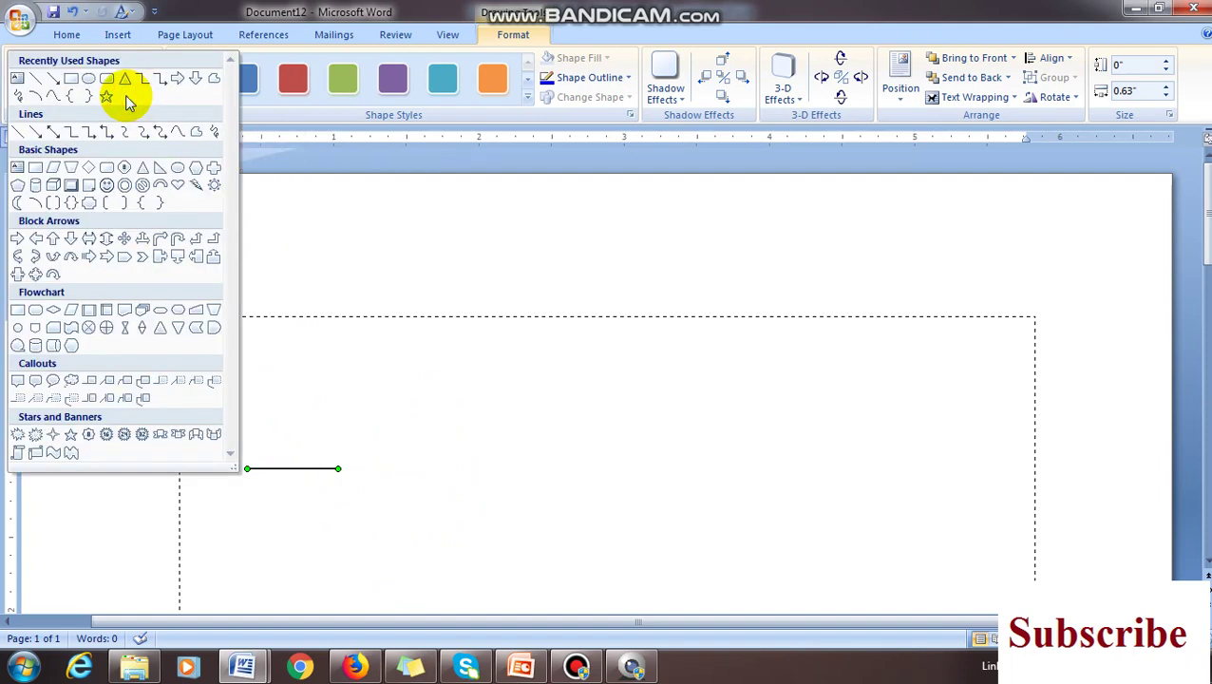
pyautogui.click(35, 203)
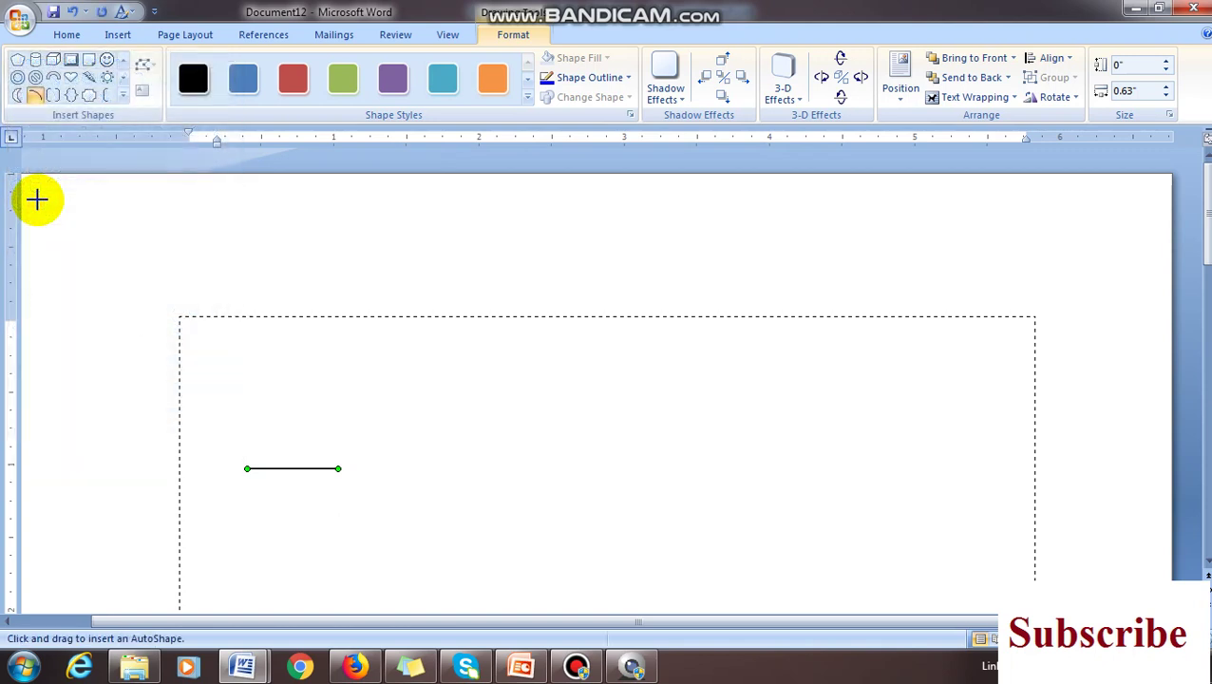
pyautogui.click(555, 409)
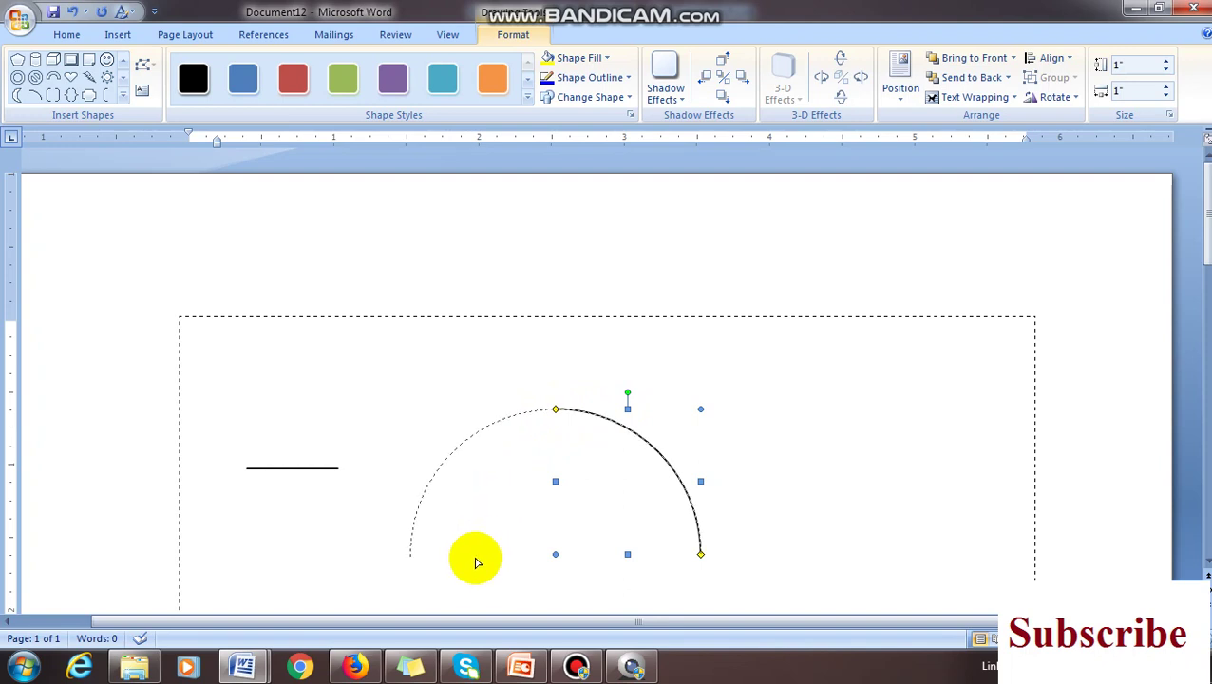
pyautogui.moveTo(480, 566); pyautogui.dragTo(480, 565)
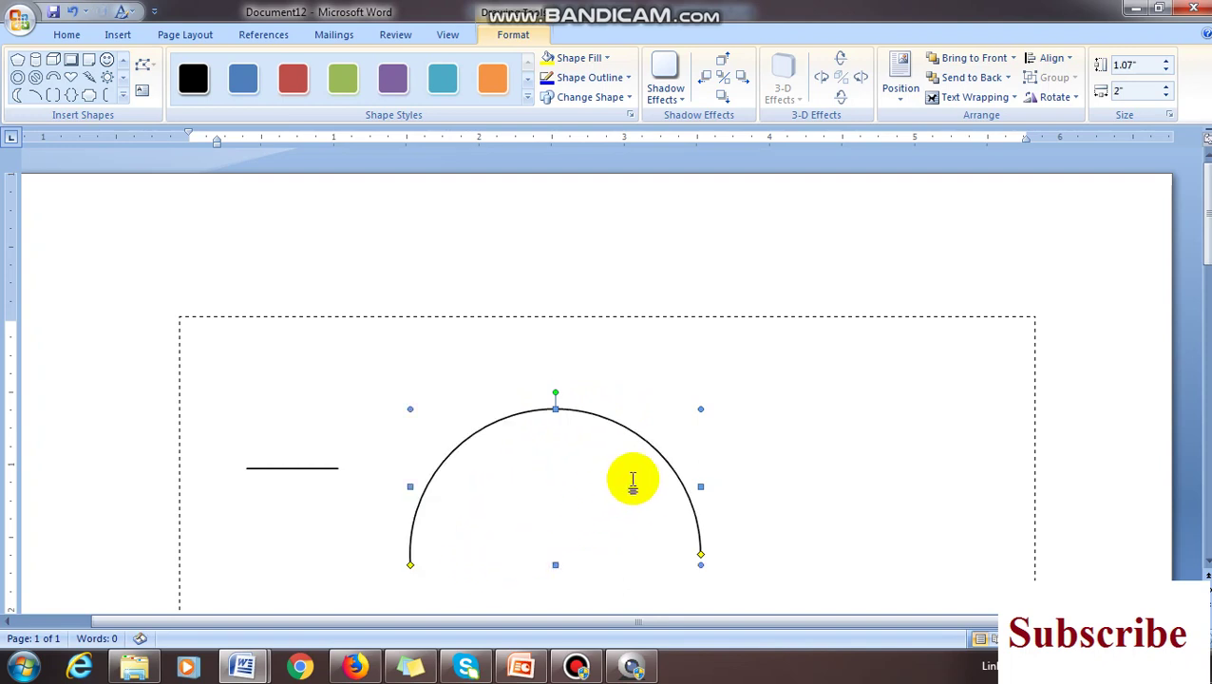
# Move the short line down near the page's left margin and place the semicircle with its left end on the line's right end.
pyautogui.scroll(-1, 631, 479)
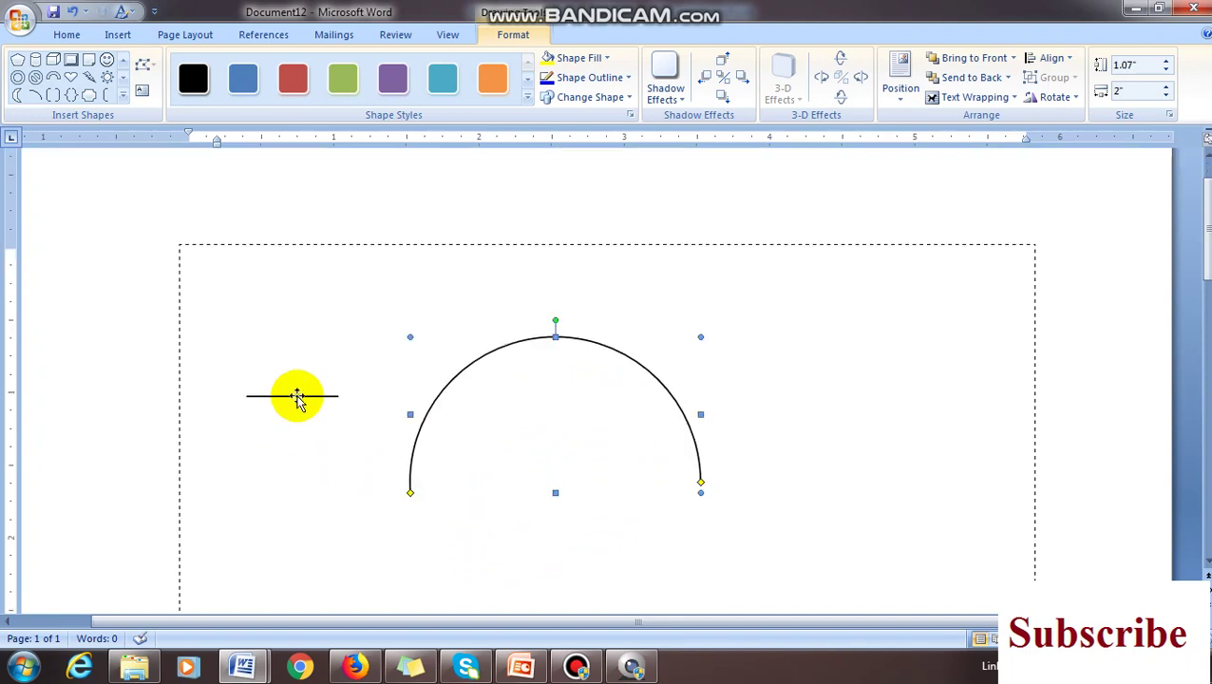
pyautogui.moveTo(298, 398); pyautogui.dragTo(298, 397)
pyautogui.moveTo(250, 519); pyautogui.dragTo(250, 520)
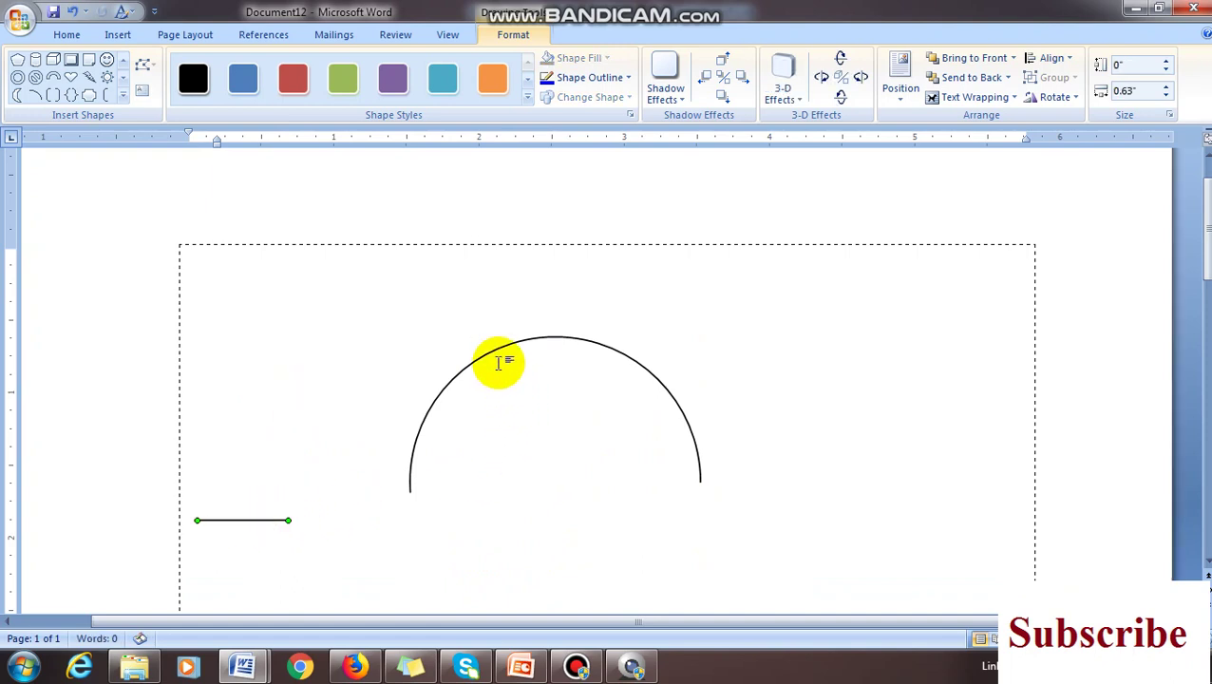
pyautogui.moveTo(496, 347); pyautogui.dragTo(383, 379)
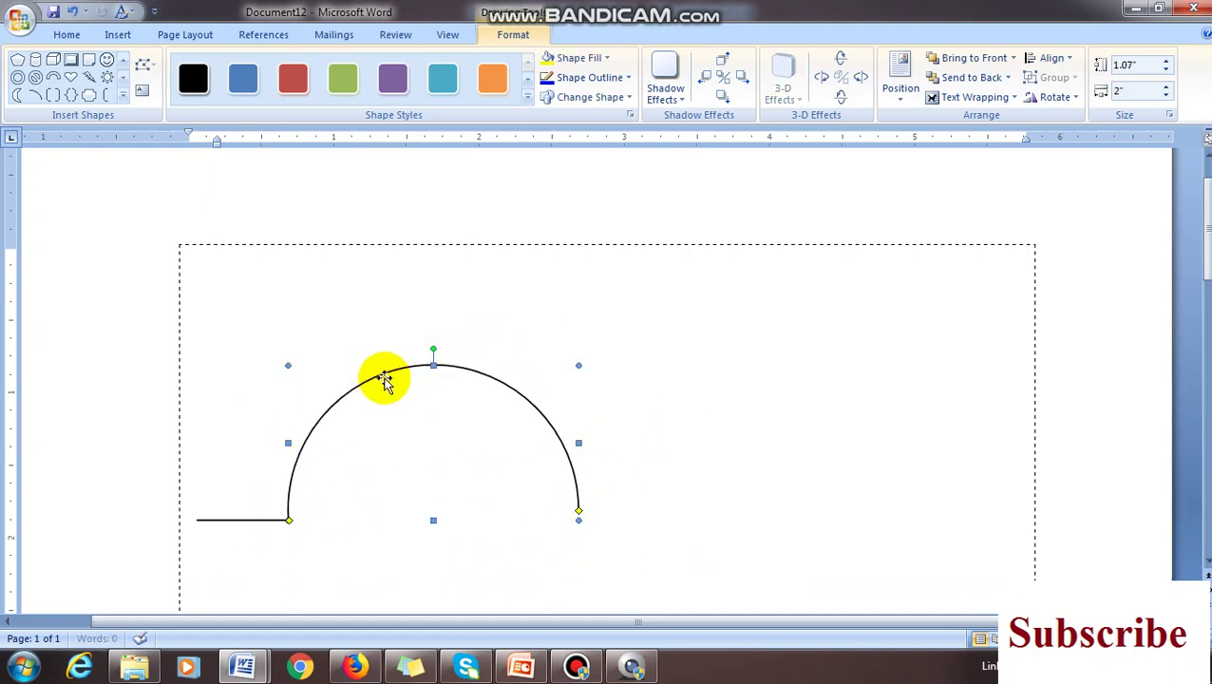
# Duplicate the semicircle and place the copy to its right at the same height, partly overlapping the first one.
pyautogui.rightClick(388, 373)
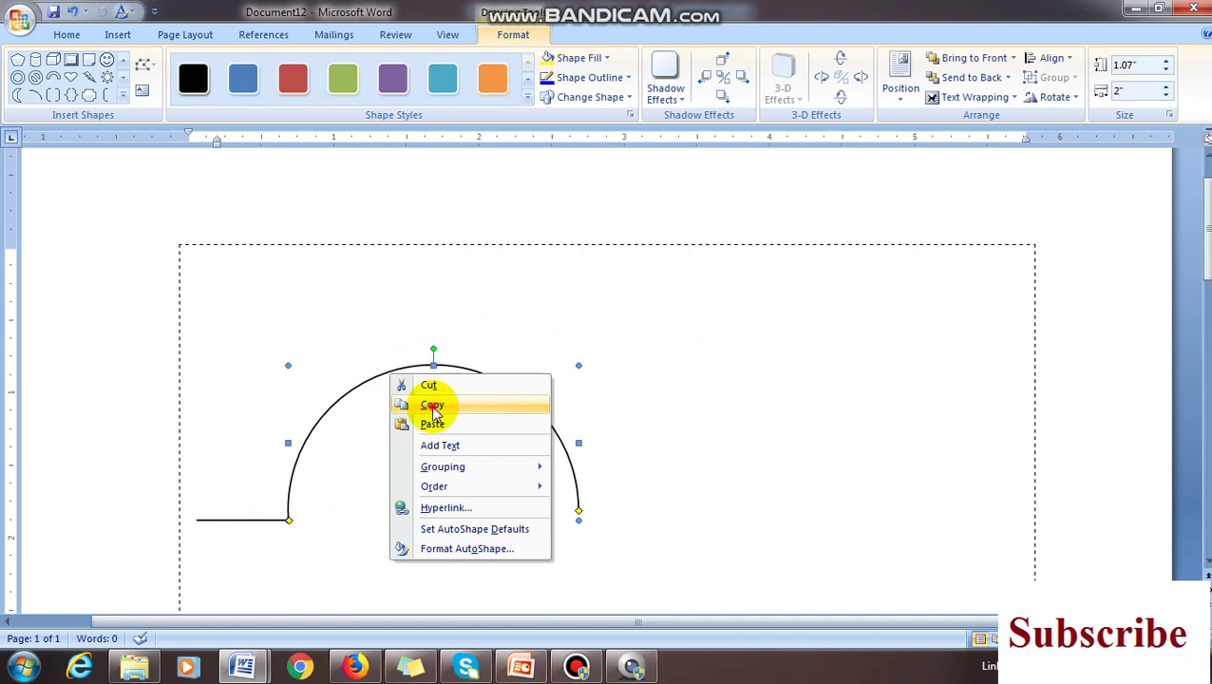
pyautogui.click(418, 403)
pyautogui.rightClick(688, 387)
pyautogui.click(732, 438)
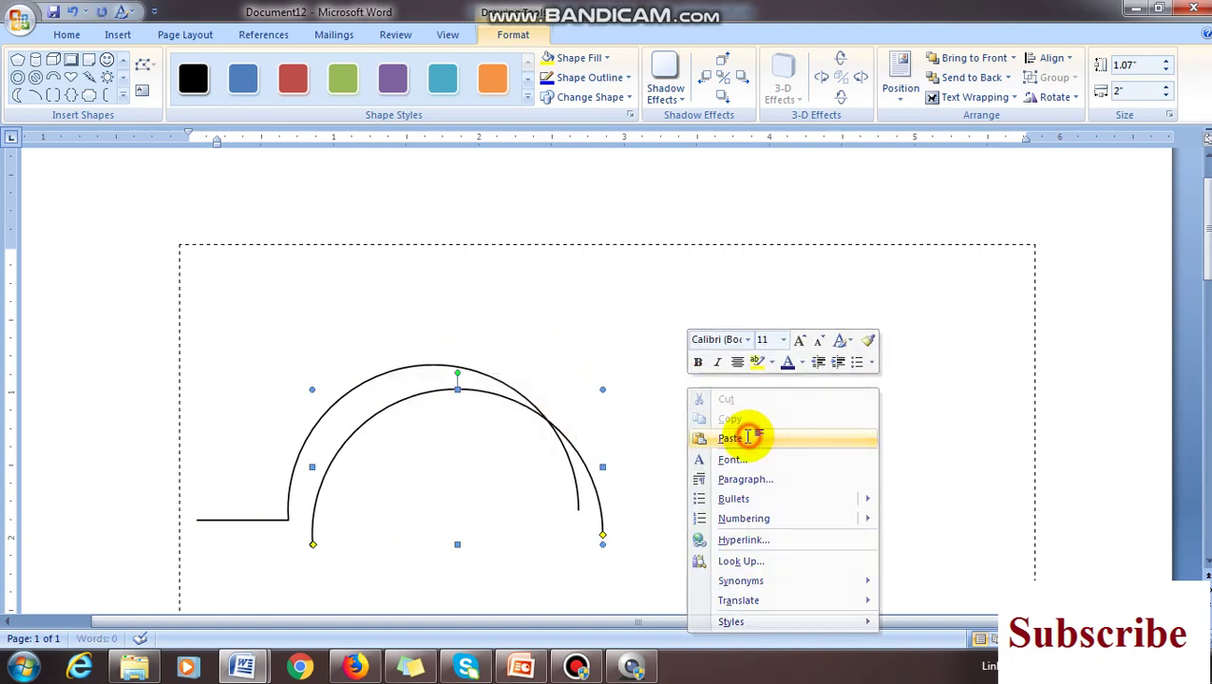
pyautogui.click(481, 392)
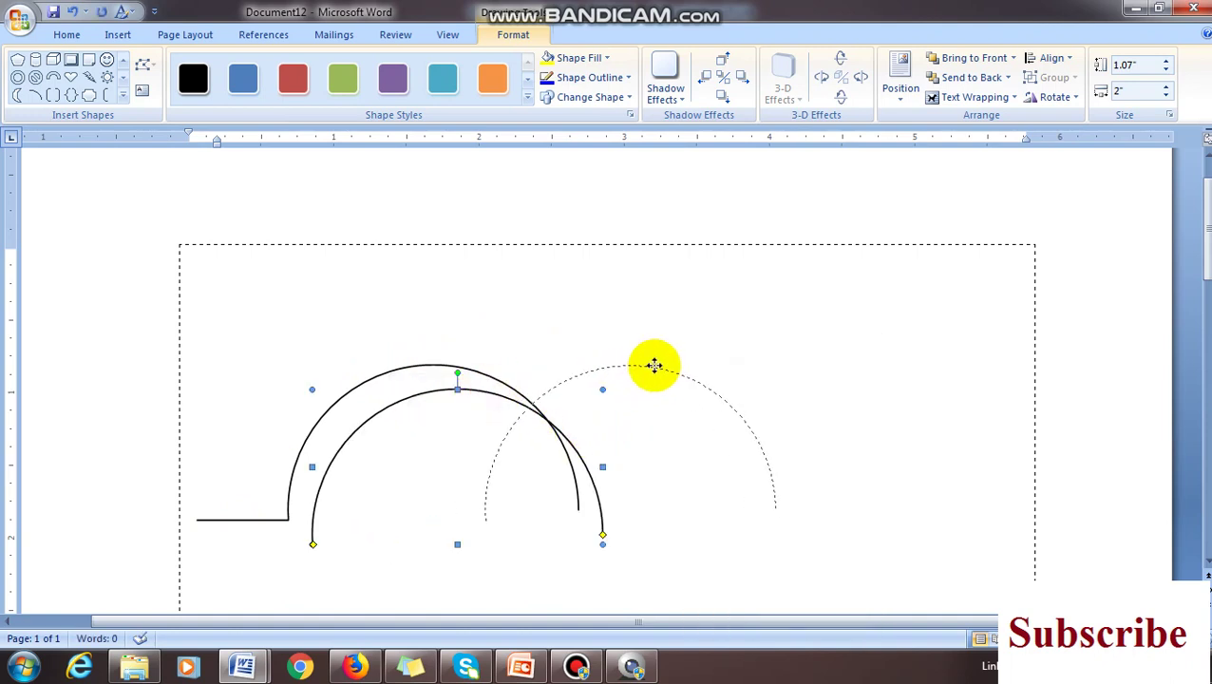
pyautogui.moveTo(654, 364); pyautogui.dragTo(654, 367)
# Duplicate the second semicircle and place the third one to its right at the same height with a similar overlap.
pyautogui.rightClick(656, 369)
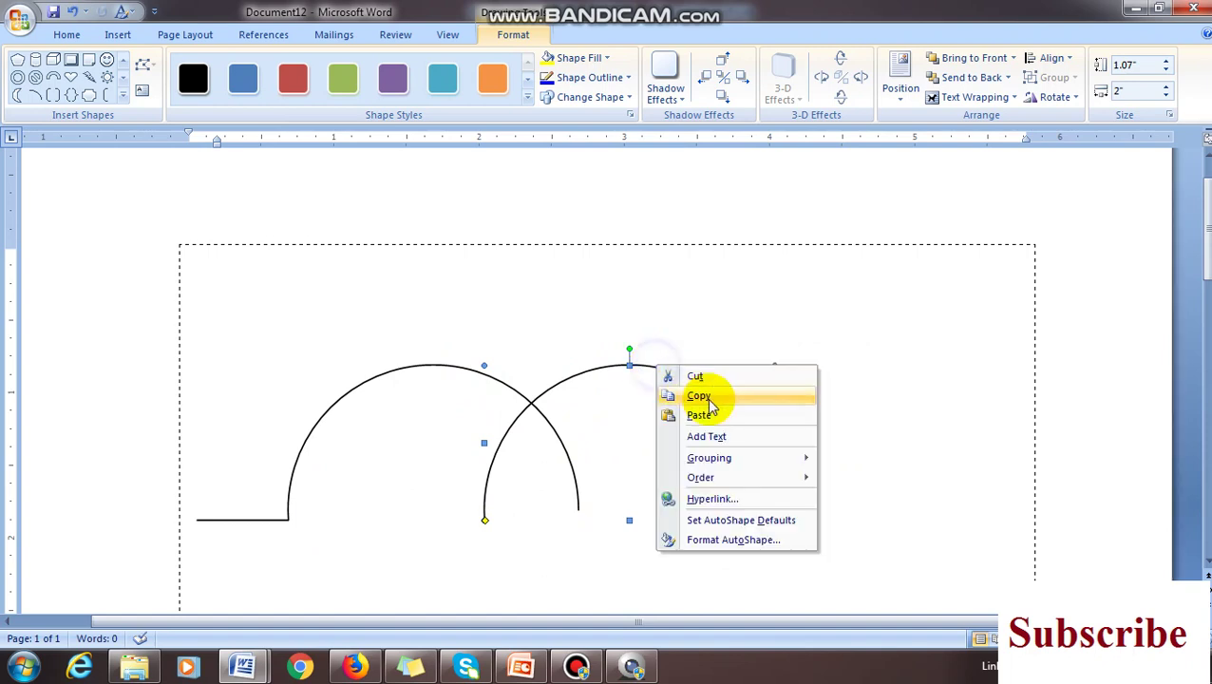
pyautogui.click(711, 403)
pyautogui.rightClick(904, 382)
pyautogui.click(953, 422)
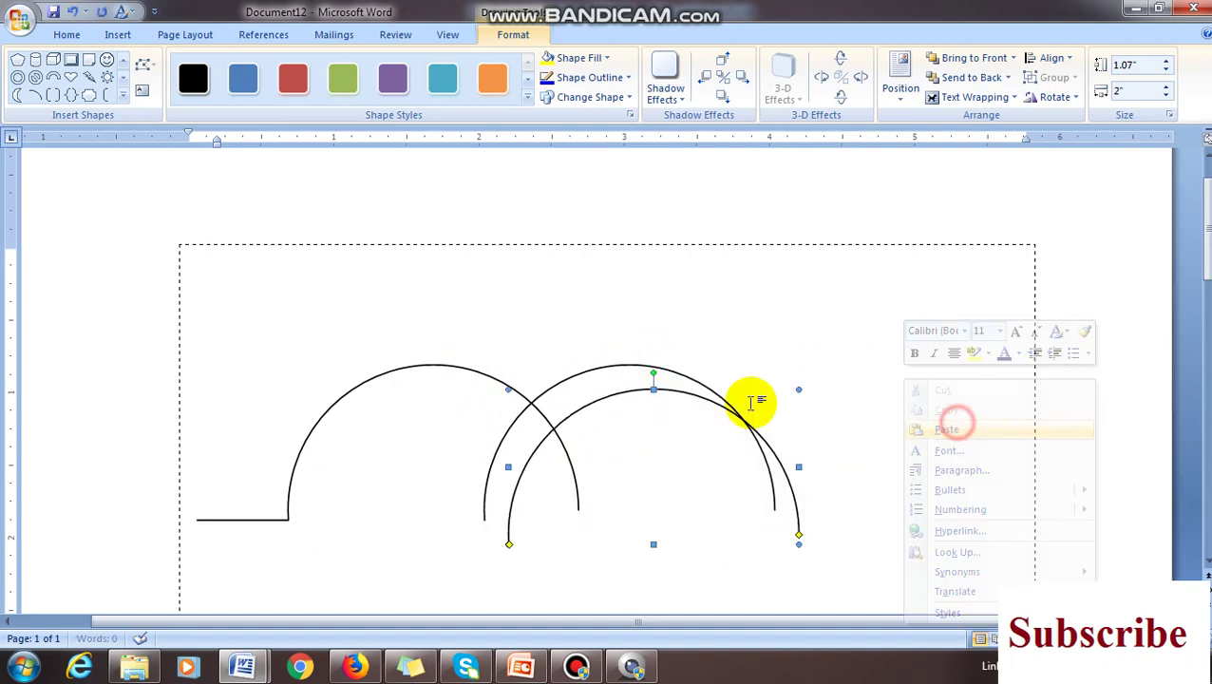
pyautogui.moveTo(677, 394); pyautogui.dragTo(854, 370)
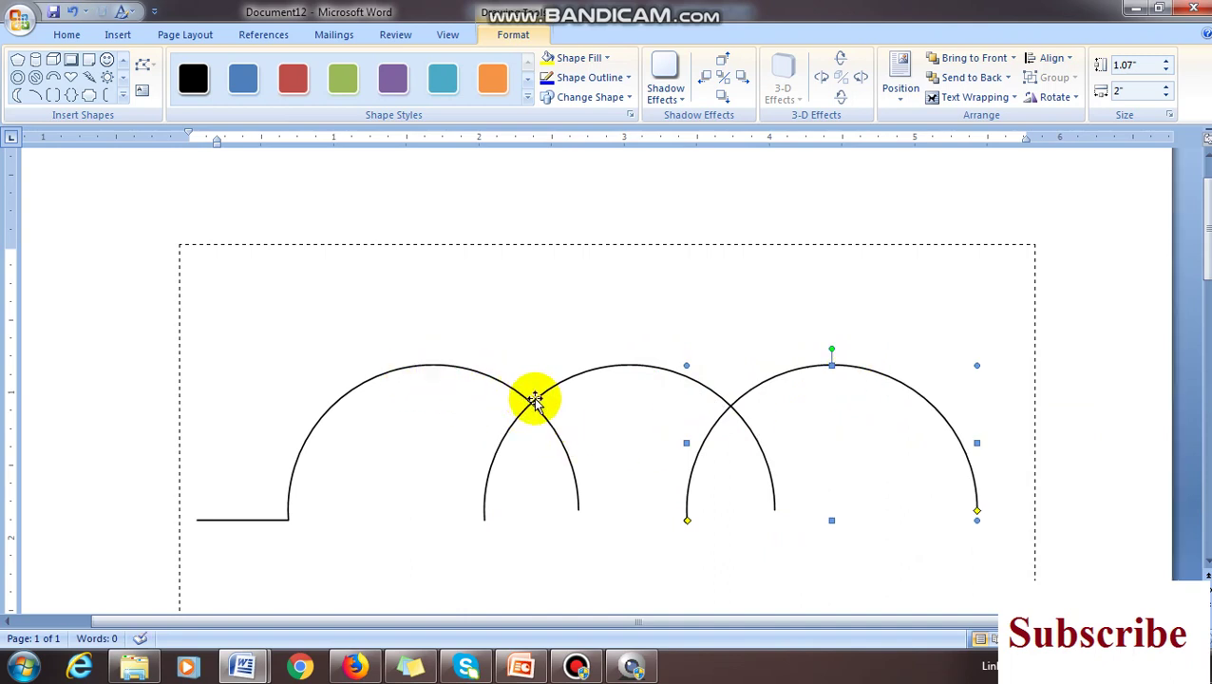
pyautogui.rightClick(864, 371)
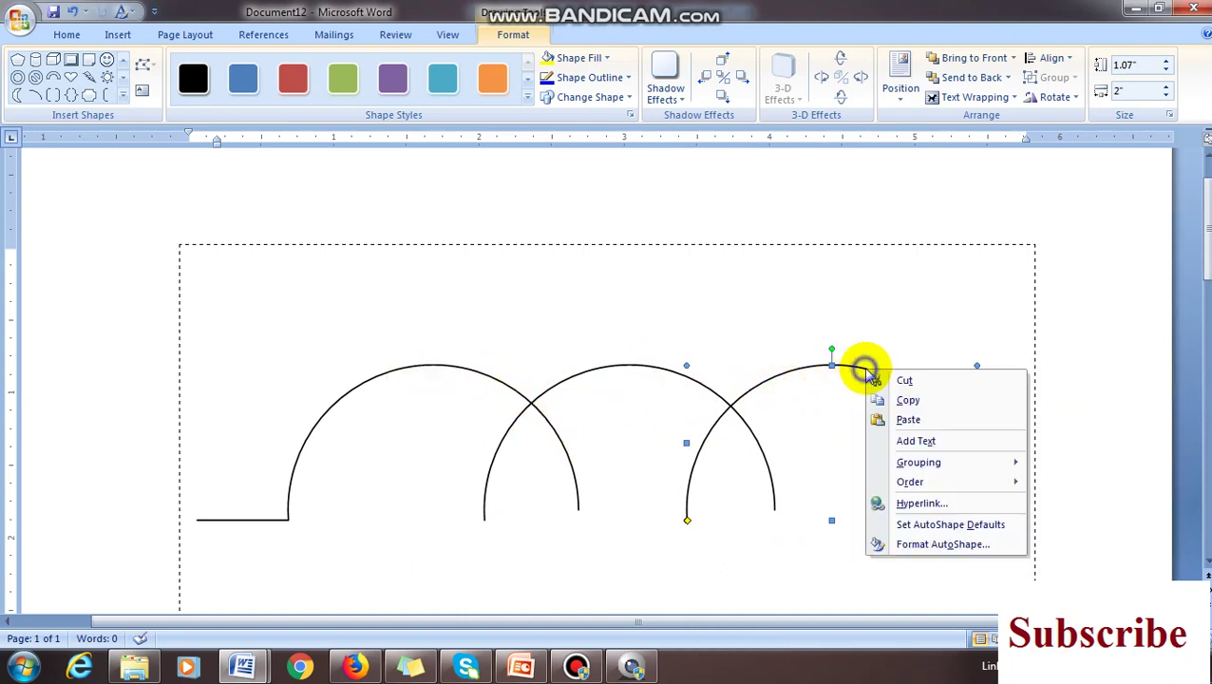
pyautogui.click(813, 418)
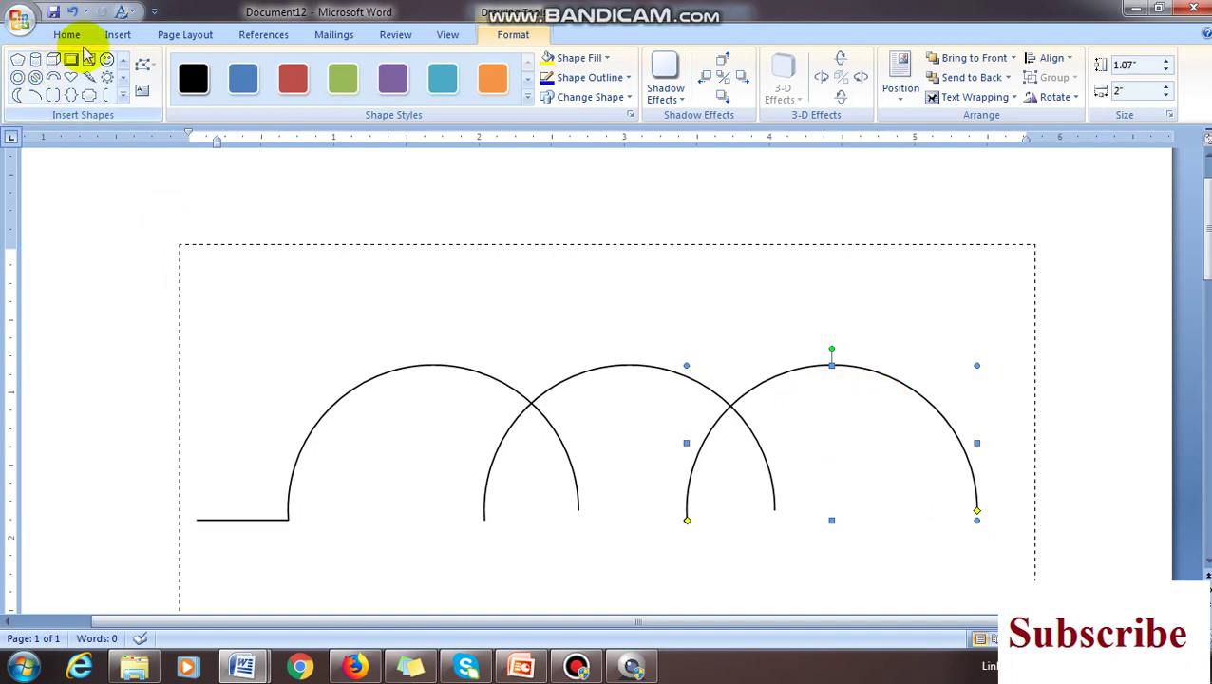
# Draw a straight line about 5.8" long just above the three arcs and set its height to 0 to make it horizontal.
pyautogui.click(118, 34)
pyautogui.click(274, 84)
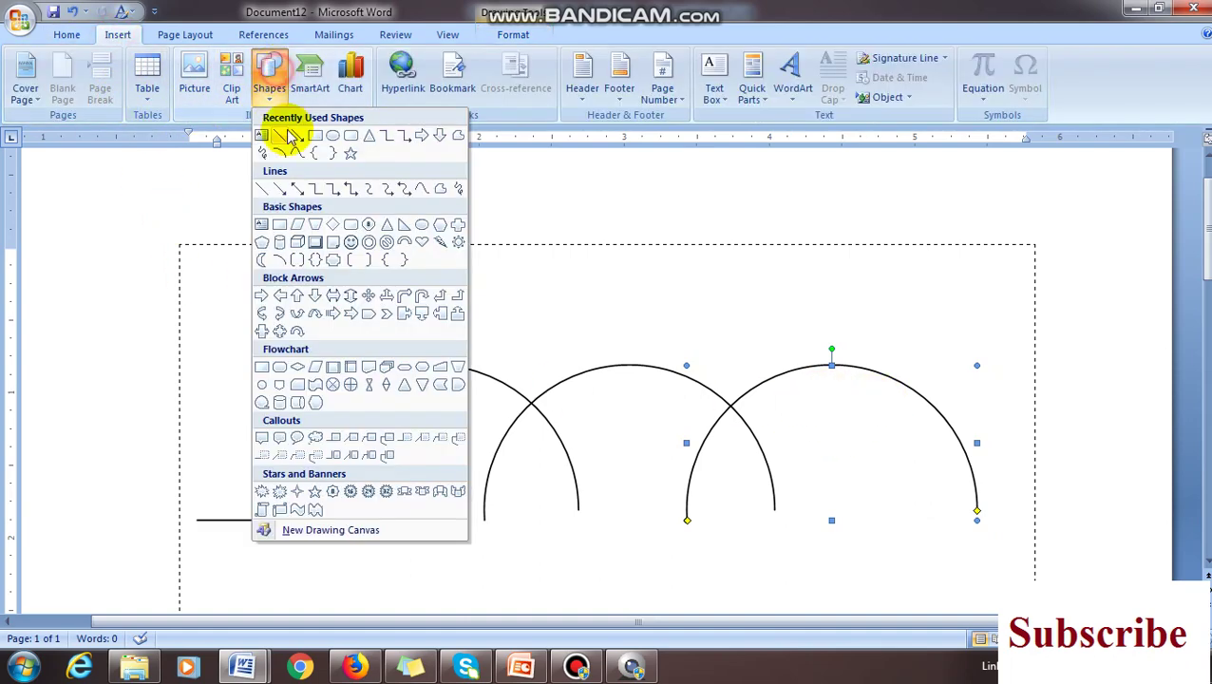
pyautogui.click(283, 139)
pyautogui.moveTo(225, 357); pyautogui.dragTo(1068, 342)
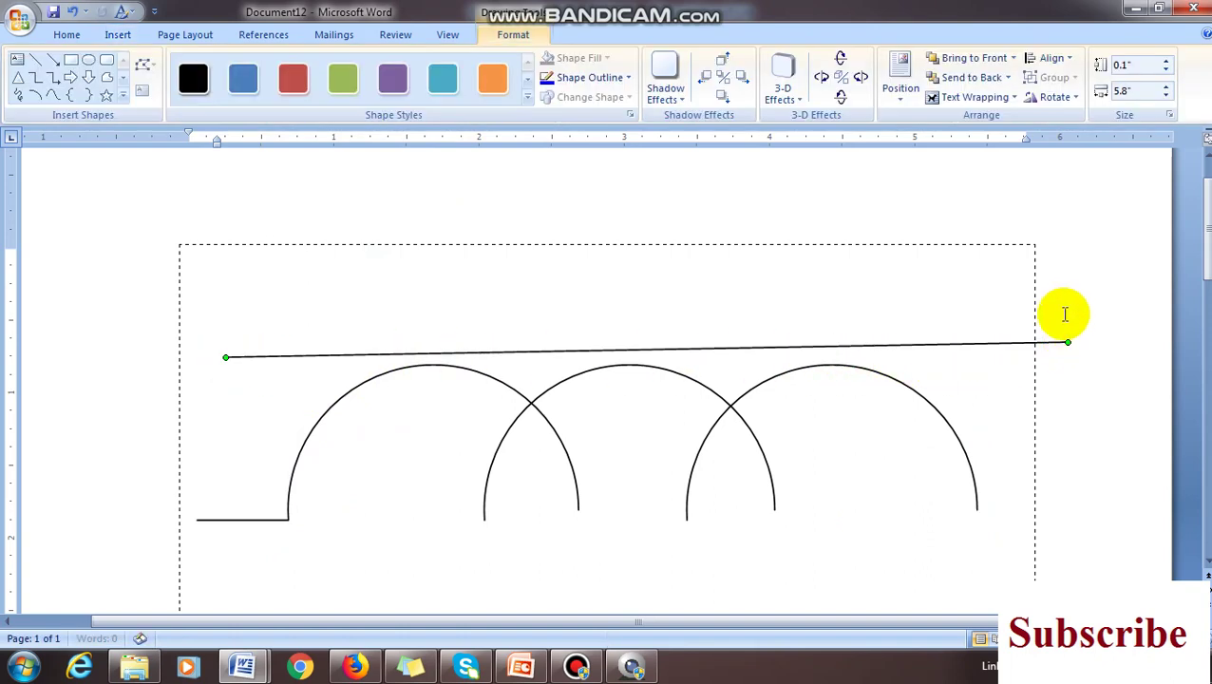
pyautogui.click(1134, 71)
pyautogui.write('0')
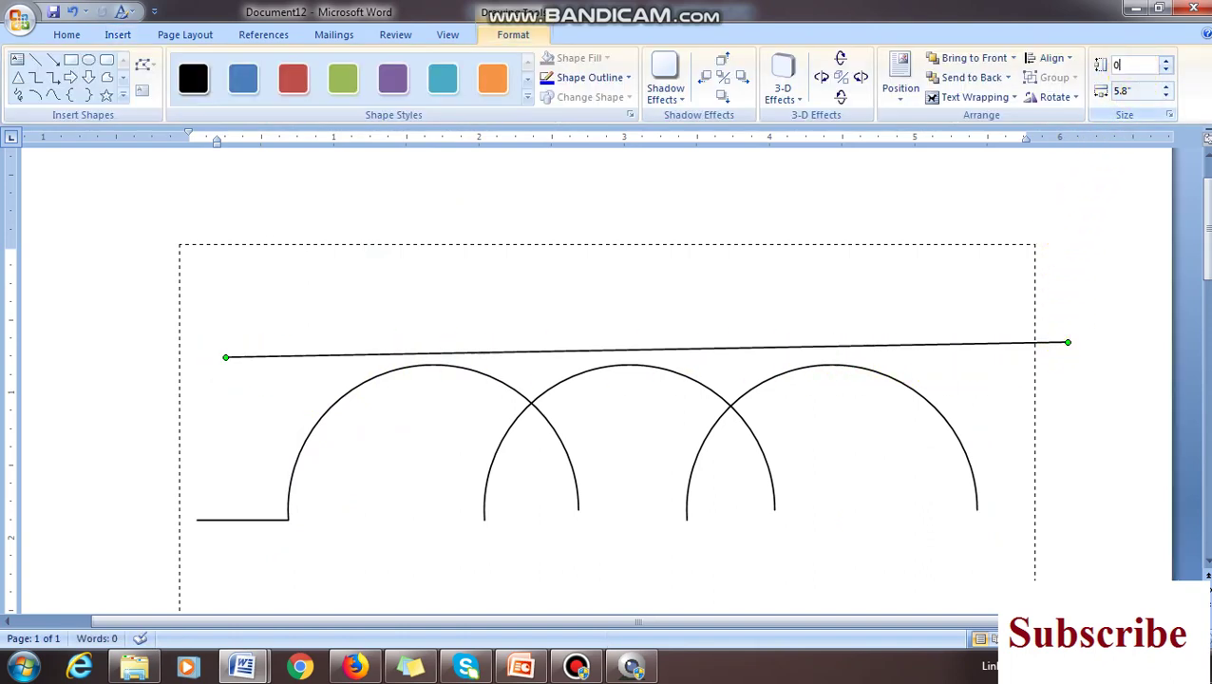
pyautogui.press('Return')
# Nudge the long horizontal line down in fine increments until it touches the tops of the three arcs.
pyautogui.hotkey('ctrl', 'Down')
pyautogui.hotkey('ctrl', 'Down')
pyautogui.hotkey('ctrl', 'Down')
pyautogui.hotkey('ctrl', 'Down')
pyautogui.hotkey('ctrl', 'Down')
pyautogui.hotkey('ctrl', 'Down')
pyautogui.hotkey('ctrl', 'Down')
pyautogui.hotkey('ctrl', 'Down')
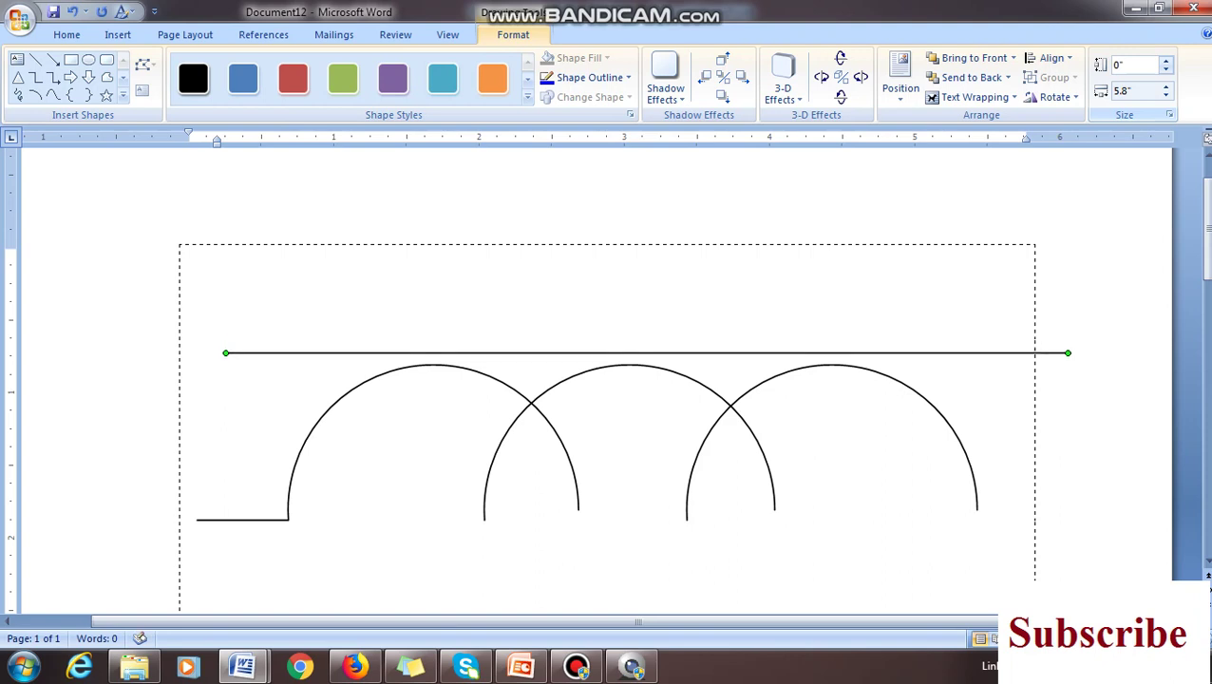
pyautogui.hotkey('ctrl', 'Down')
pyautogui.hotkey('ctrl', 'Down')
pyautogui.hotkey('ctrl', 'Down')
pyautogui.hotkey('ctrl', 'Down')
pyautogui.hotkey('ctrl', 'Down')
pyautogui.hotkey('ctrl', 'Down')
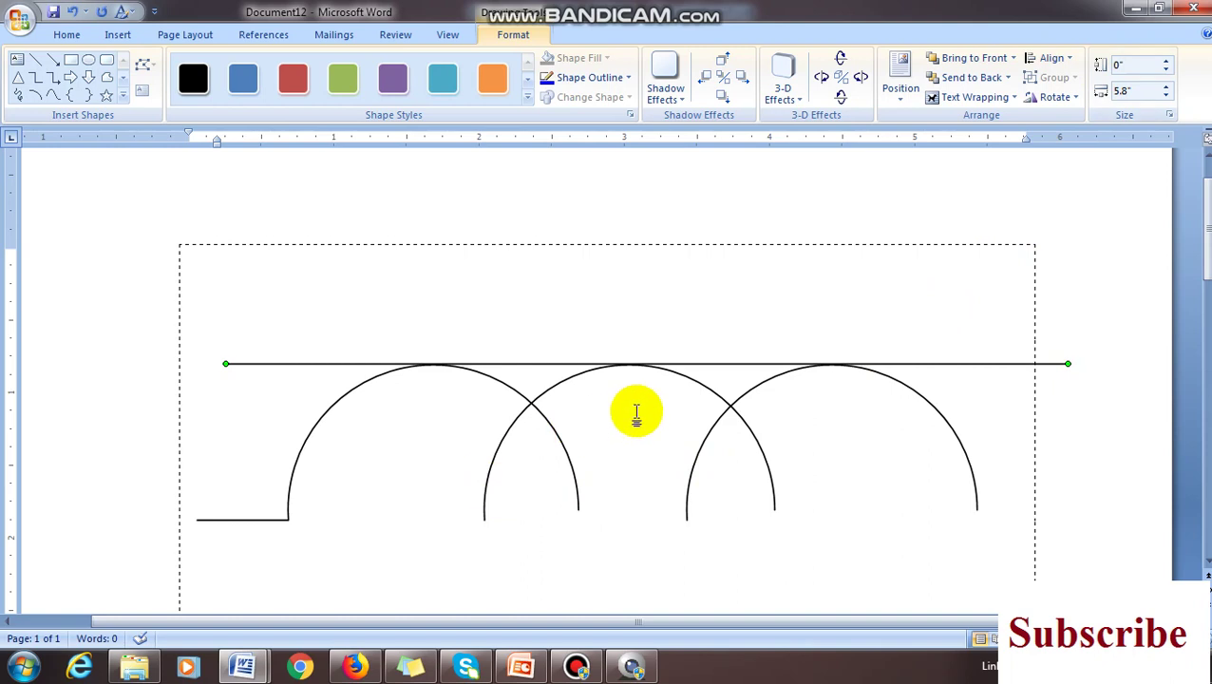
# Duplicate the middle semicircle and place the copy in the empty area below the row of arcs.
pyautogui.click(577, 377)
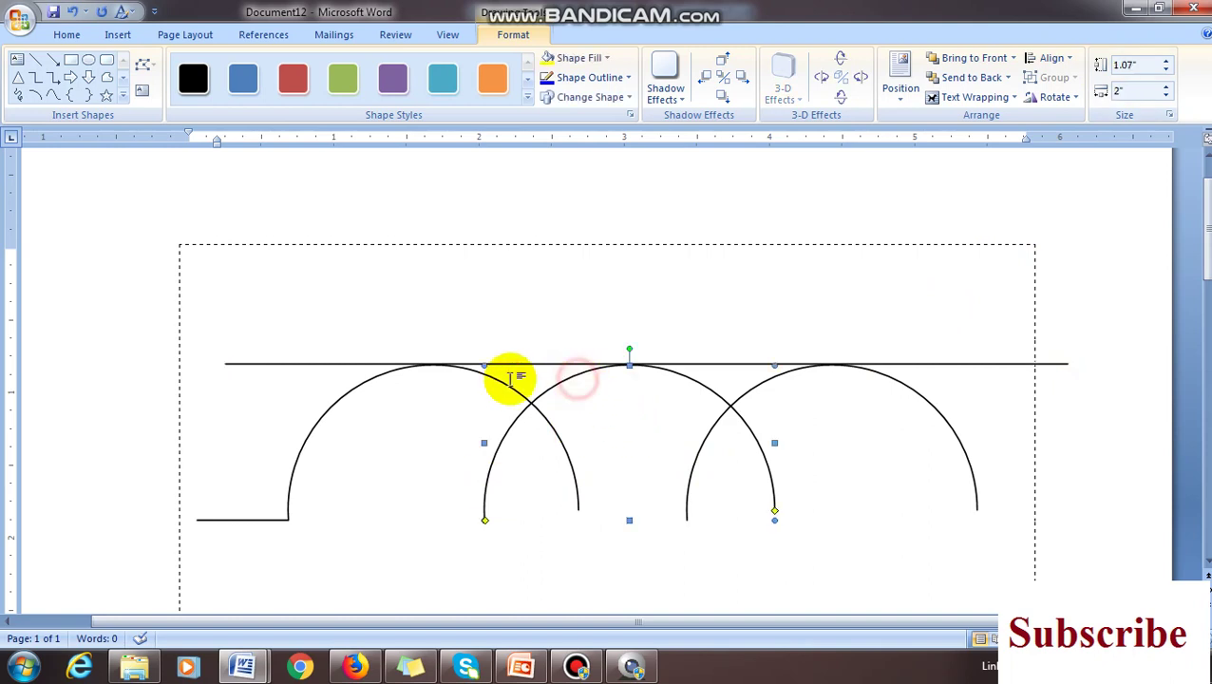
pyautogui.click(310, 365)
pyautogui.scroll(-3, 561, 389)
pyautogui.click(552, 241)
pyautogui.rightClick(550, 243)
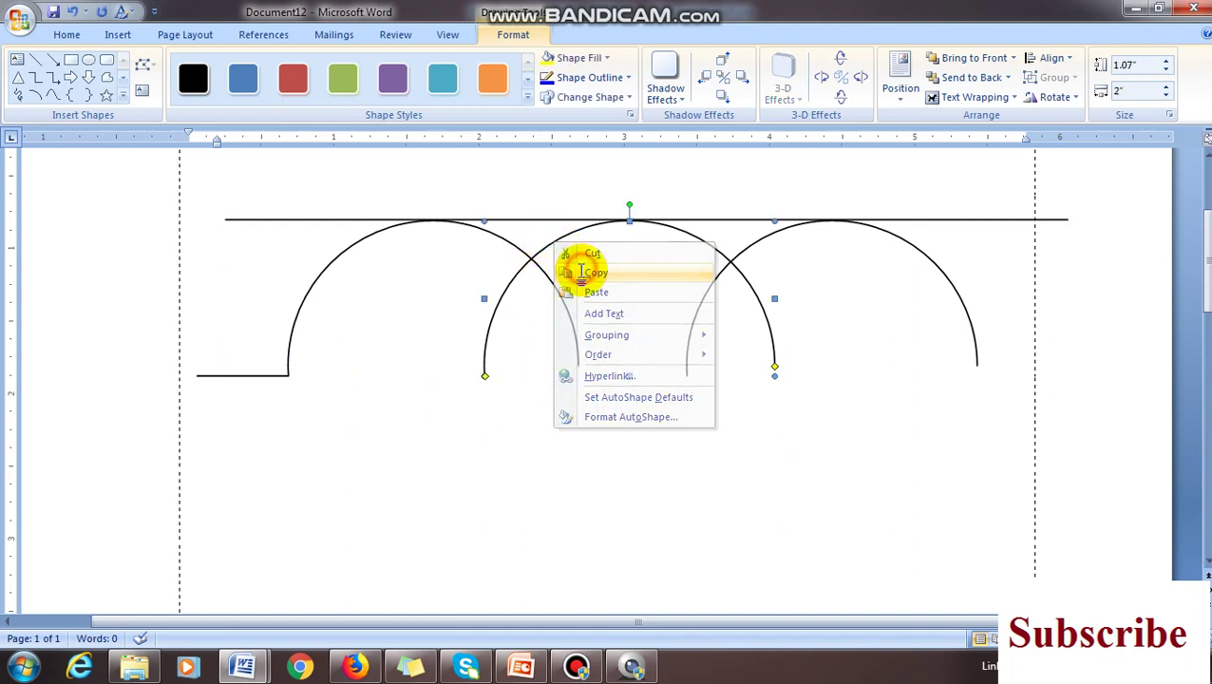
pyautogui.click(581, 273)
pyautogui.rightClick(725, 433)
pyautogui.click(793, 237)
pyautogui.moveTo(679, 254); pyautogui.dragTo(698, 419)
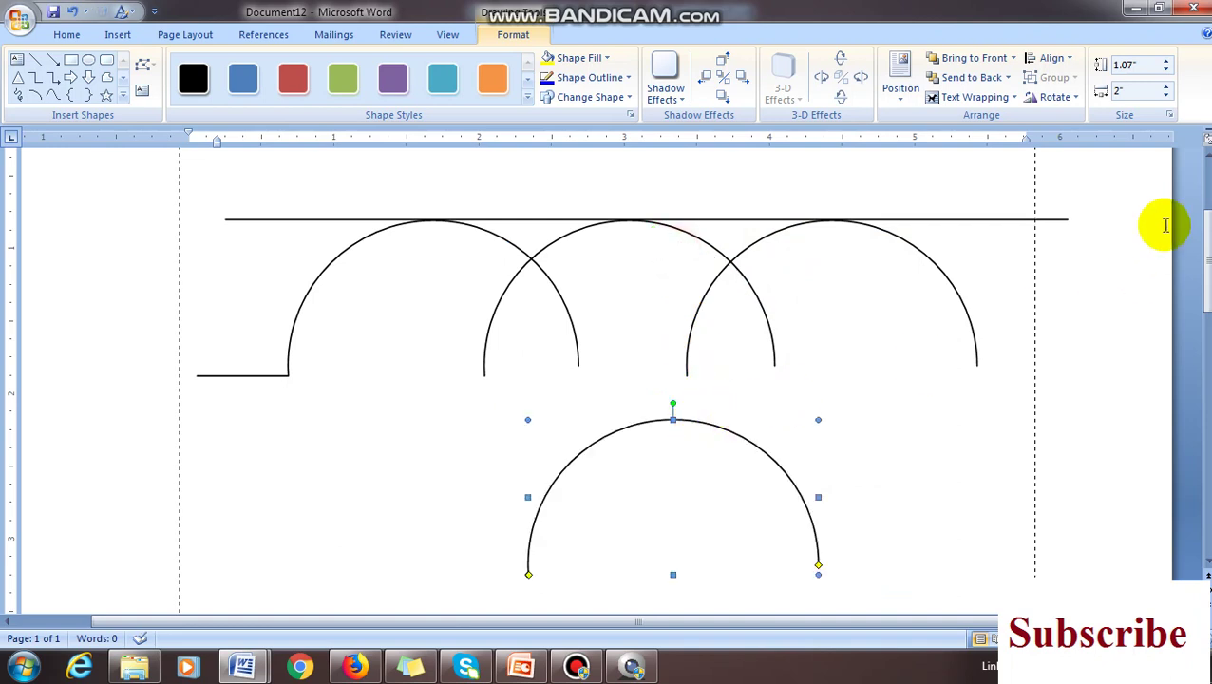
# Flip the copied semicircle vertically and bring it close beneath the middle arc.
pyautogui.click(1076, 98)
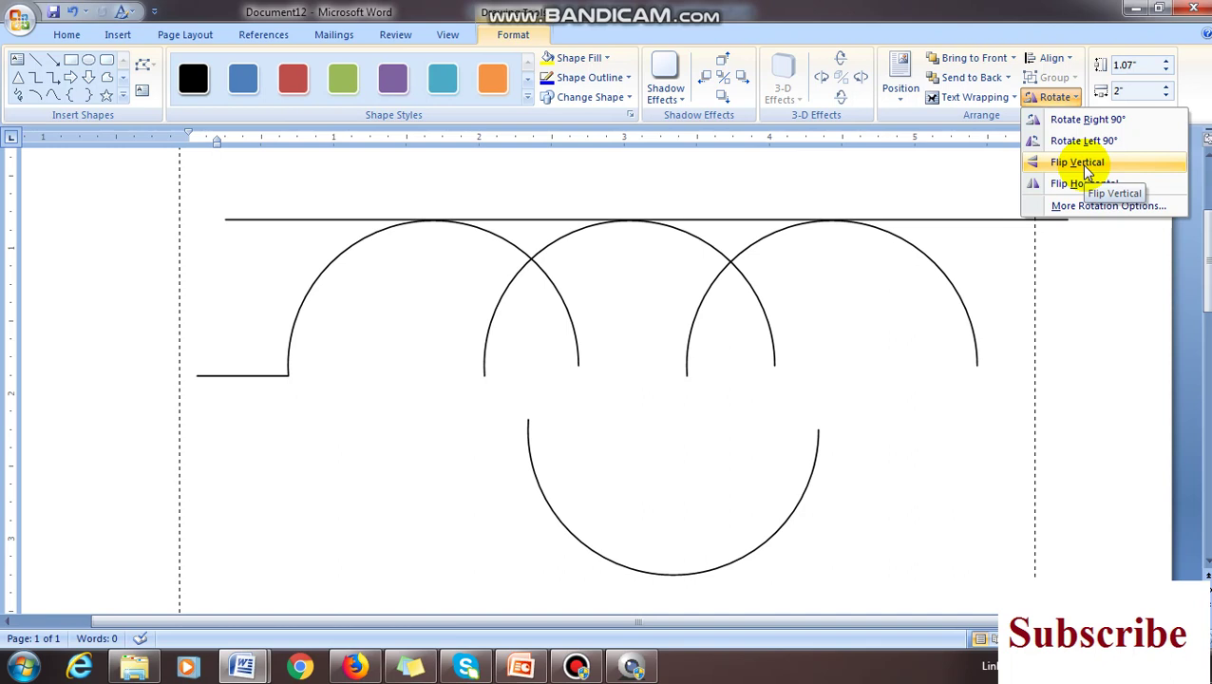
pyautogui.click(1086, 167)
pyautogui.moveTo(796, 512); pyautogui.dragTo(736, 445)
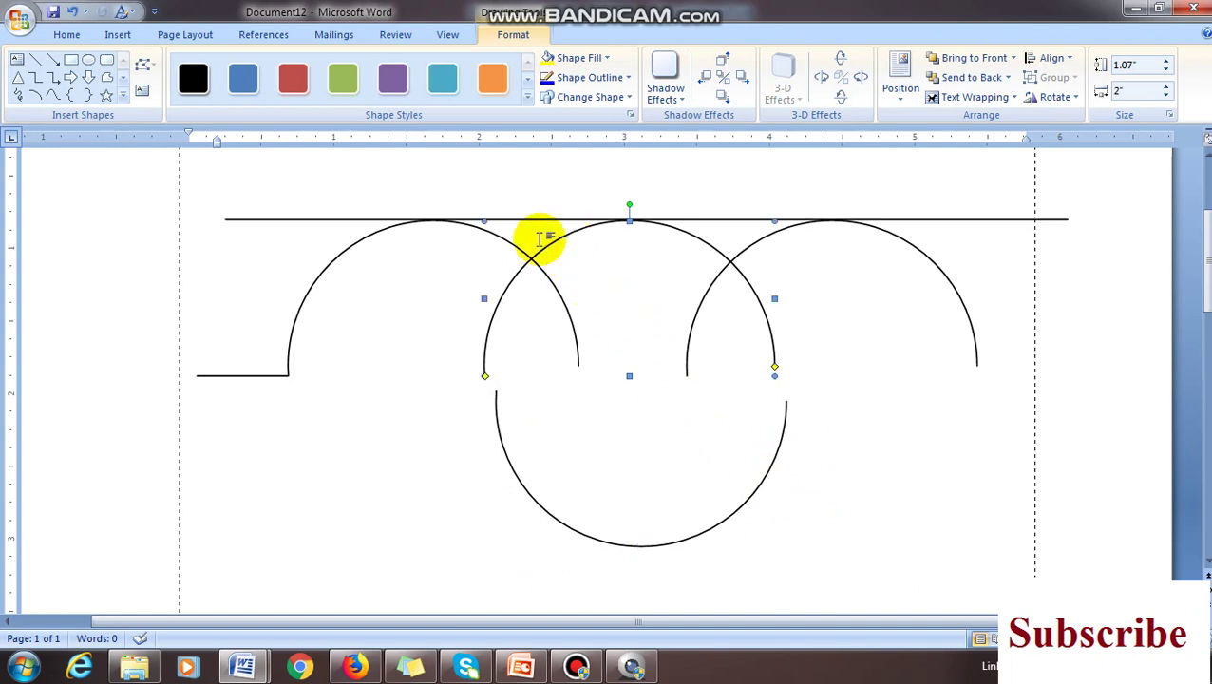
pyautogui.click(337, 256)
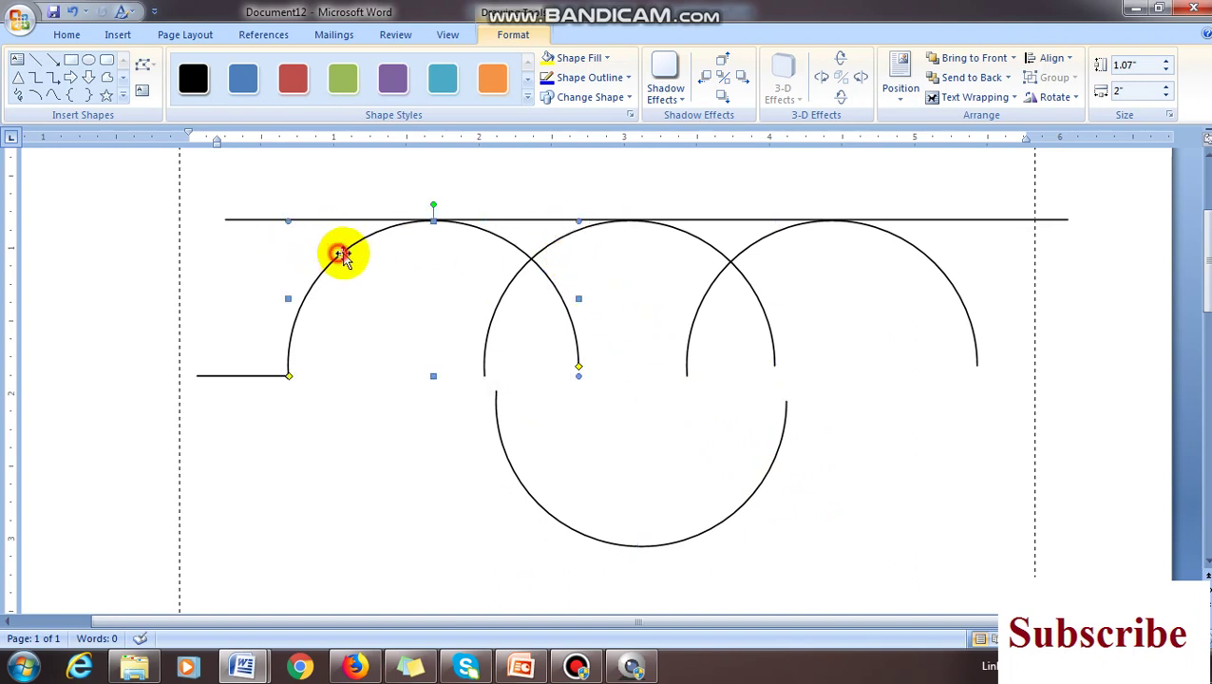
pyautogui.click(558, 240)
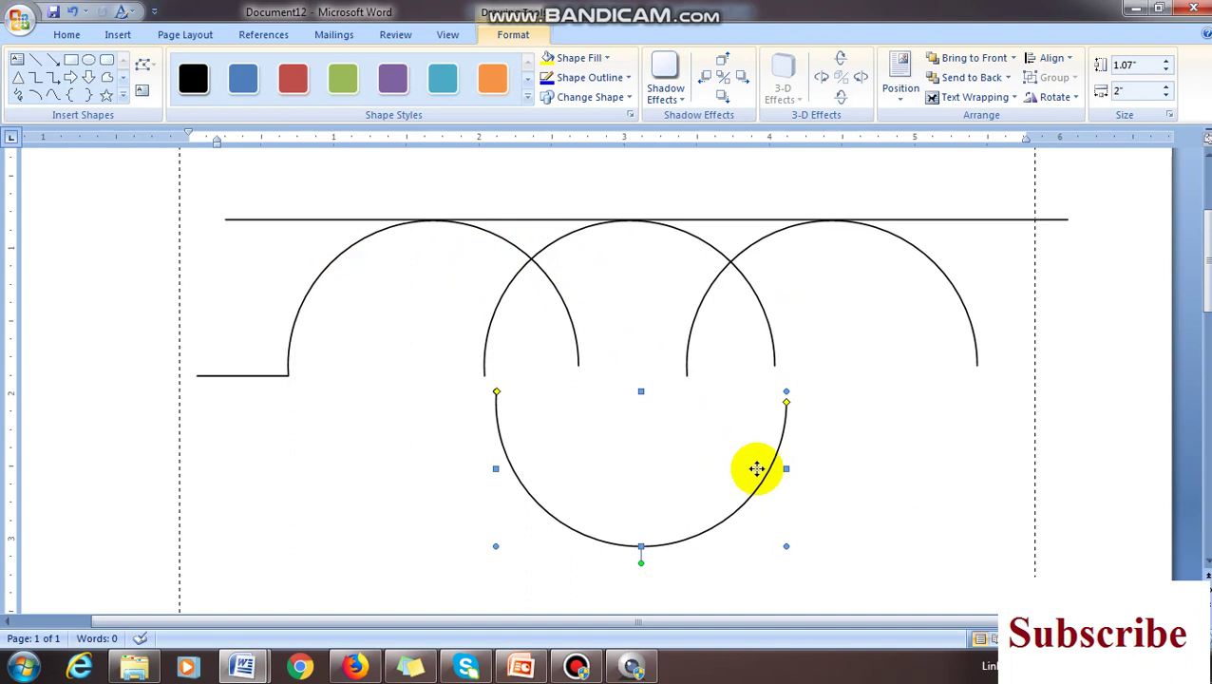
# Attach the flipped arc to the middle arc's left end and resize it to about 0.65" by 1.19" to meet the first arc's right end.
pyautogui.moveTo(757, 459); pyautogui.dragTo(756, 459)
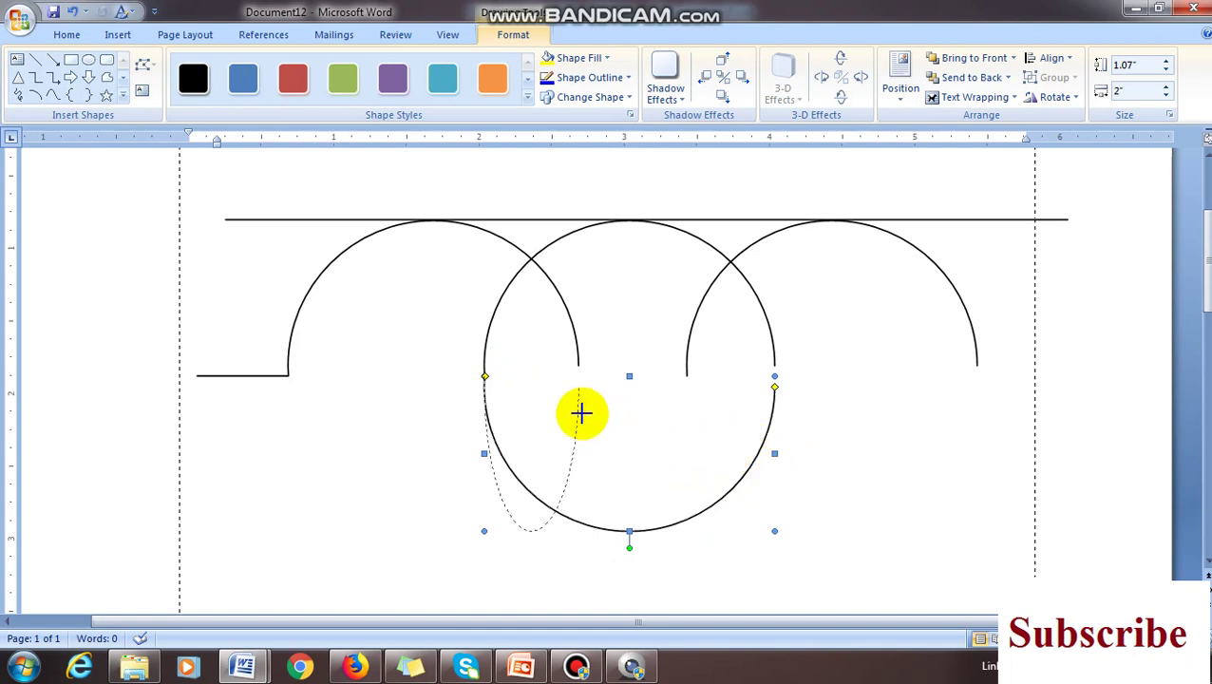
pyautogui.moveTo(581, 412); pyautogui.dragTo(577, 396)
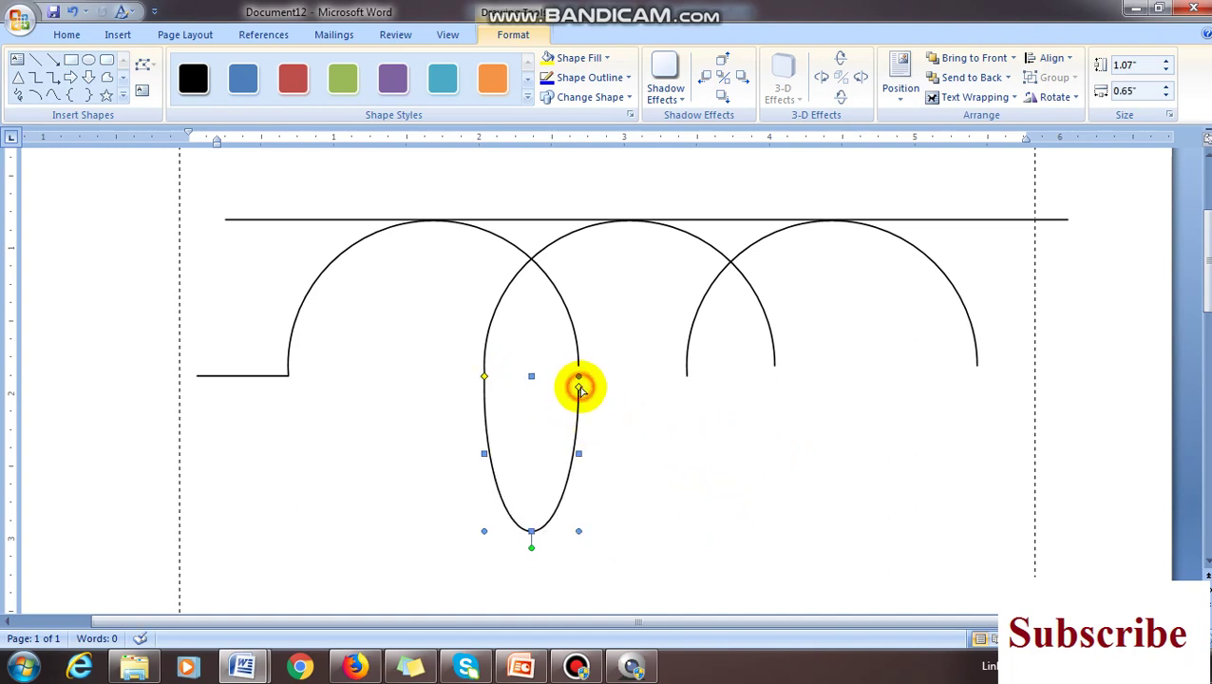
pyautogui.click(701, 479)
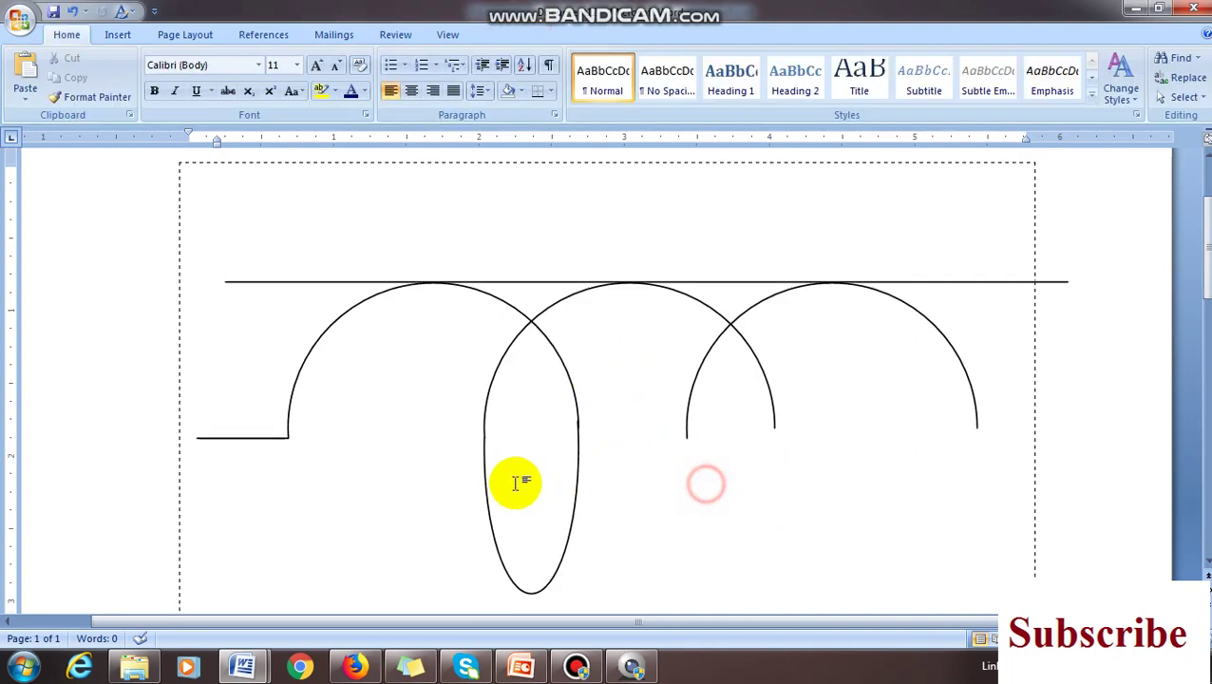
# Duplicate the narrow flipped loop and attach the copy to the middle arc's right end, beneath the third arc.
pyautogui.click(574, 482)
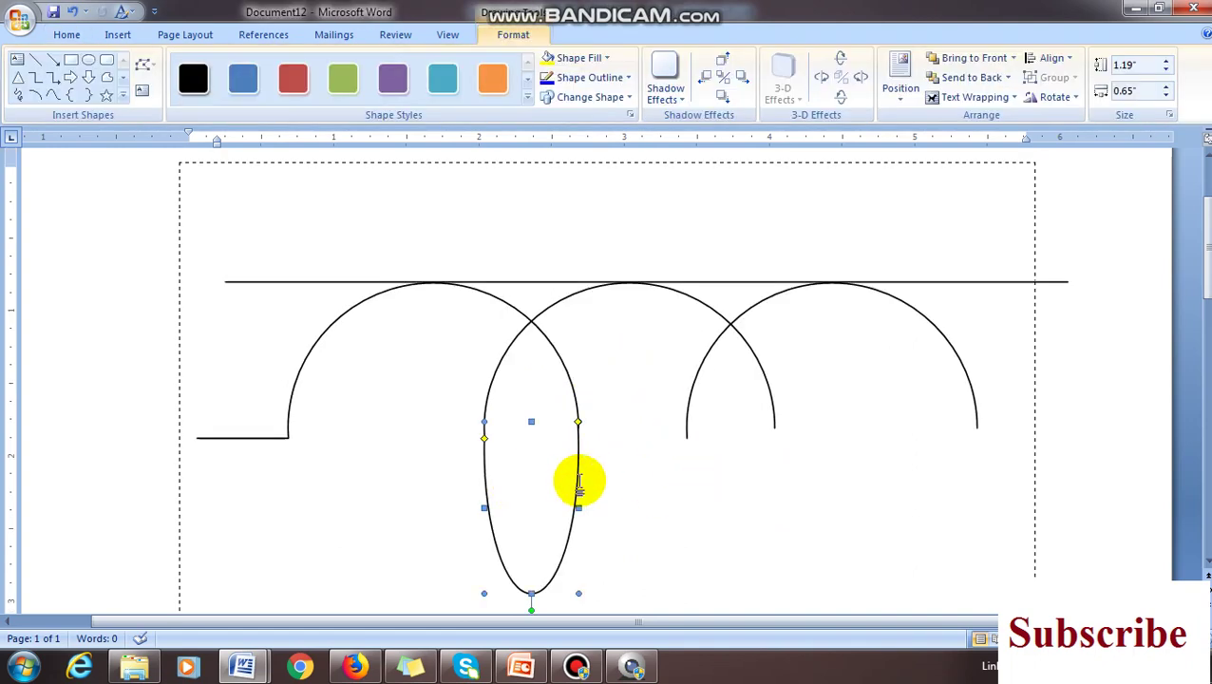
pyautogui.rightClick(577, 483)
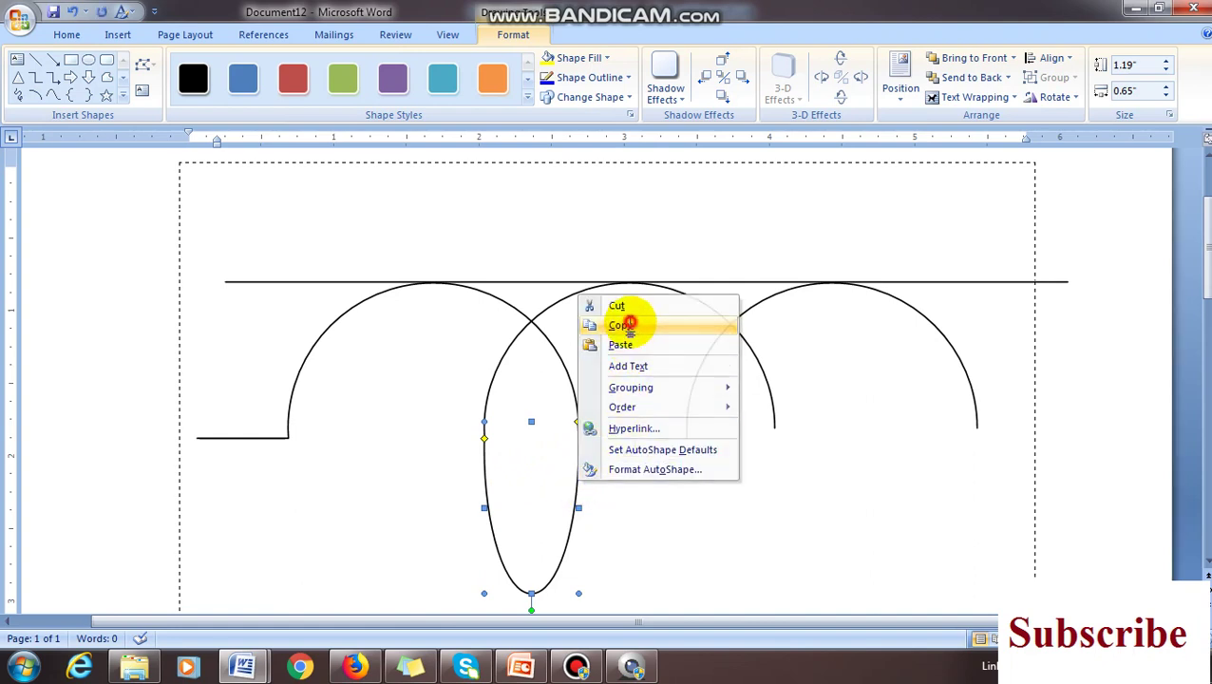
pyautogui.click(627, 325)
pyautogui.rightClick(654, 481)
pyautogui.click(693, 276)
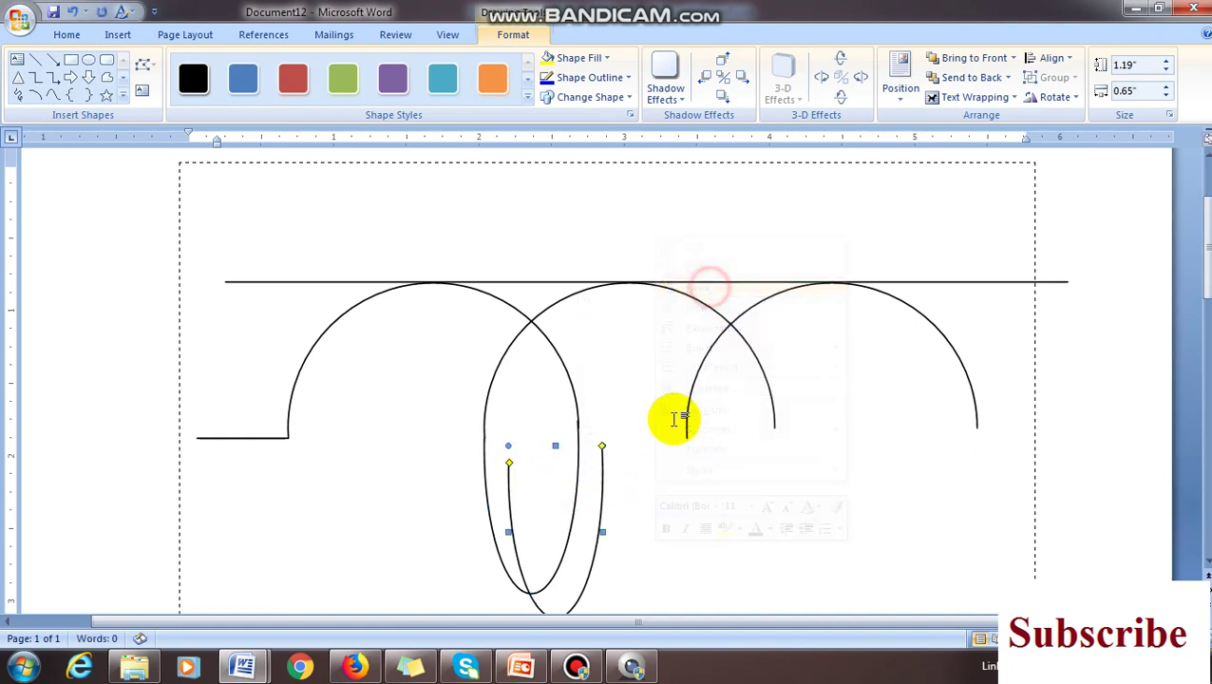
pyautogui.click(603, 490)
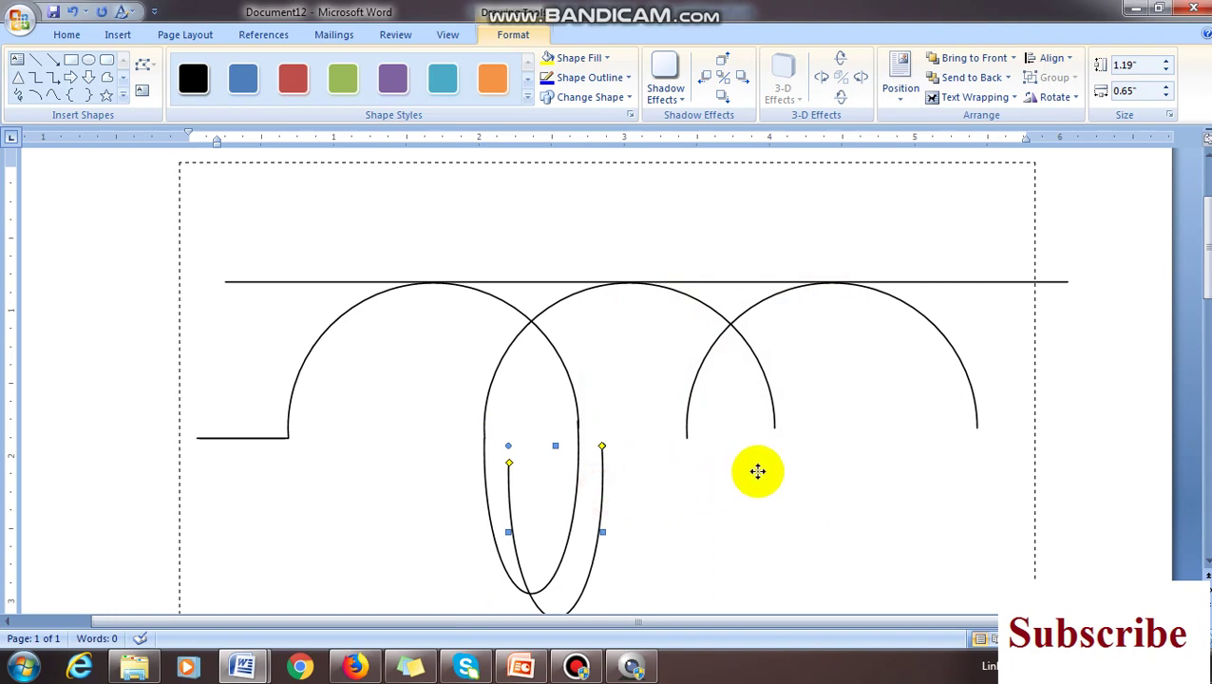
pyautogui.moveTo(775, 463); pyautogui.dragTo(779, 461)
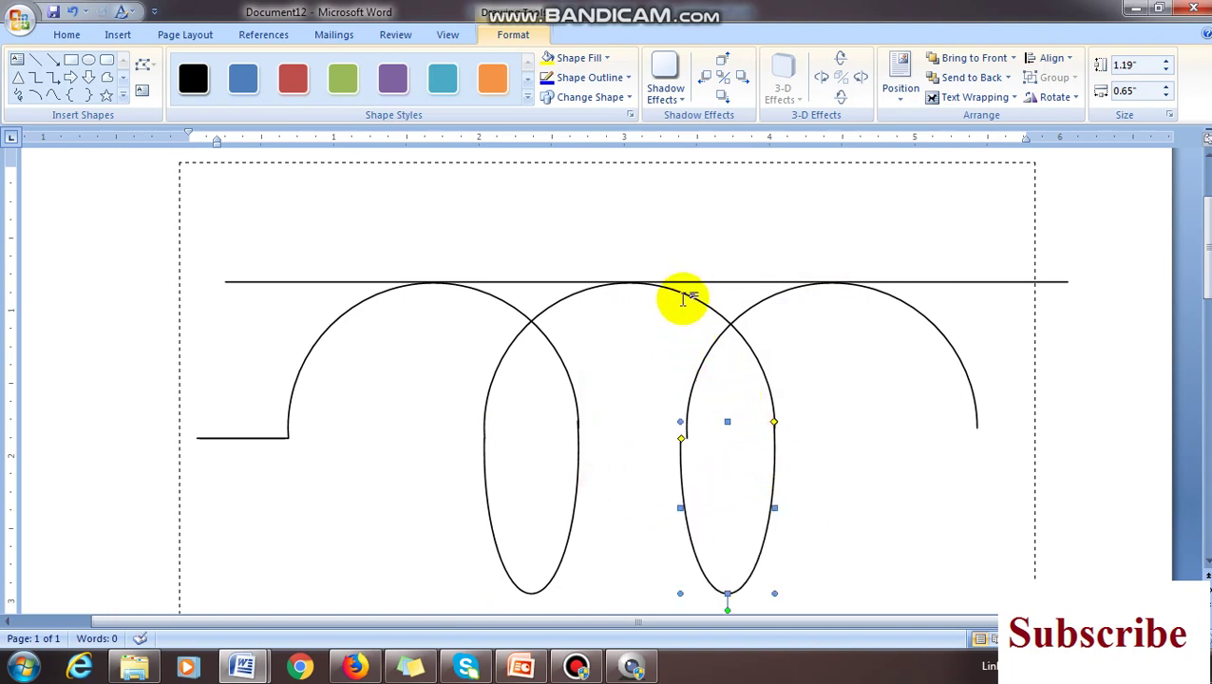
pyautogui.click(785, 469)
pyautogui.click(772, 473)
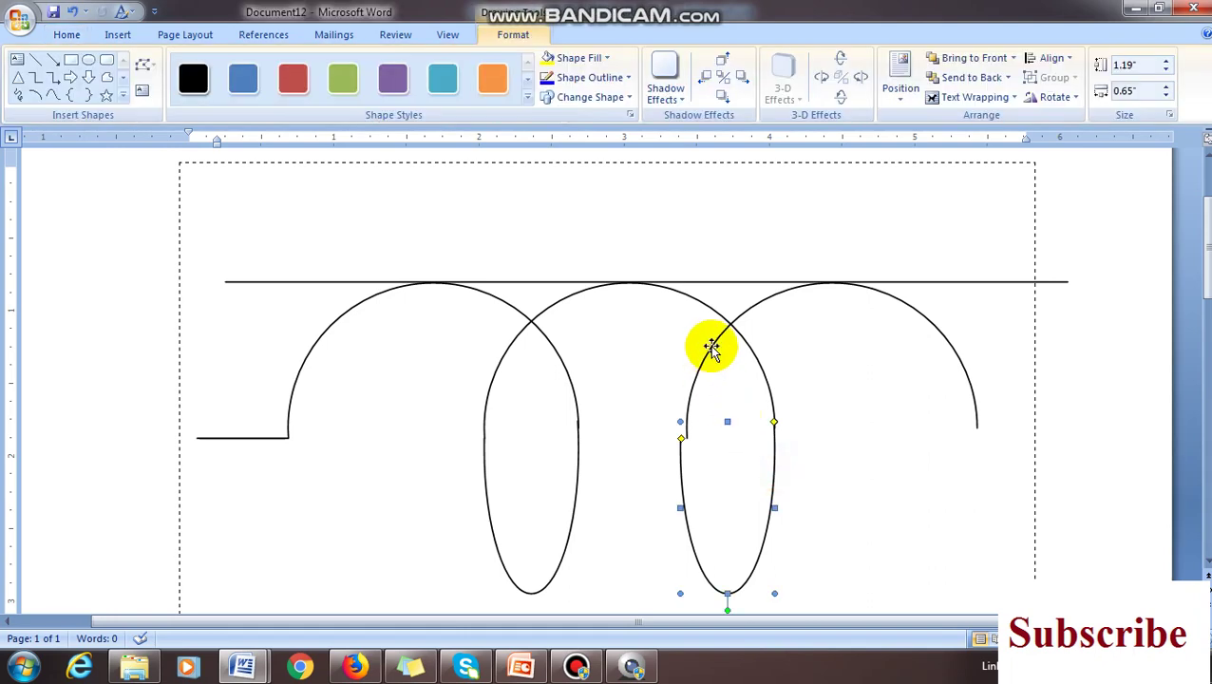
# Nudge the third semicircle left in fine increments until its left end meets the second loop.
pyautogui.hotkey('ctrl', 'Left')
pyautogui.hotkey('ctrl', 'Left')
pyautogui.hotkey('ctrl', 'Left')
pyautogui.hotkey('ctrl', 'Left')
pyautogui.hotkey('ctrl', 'Left')
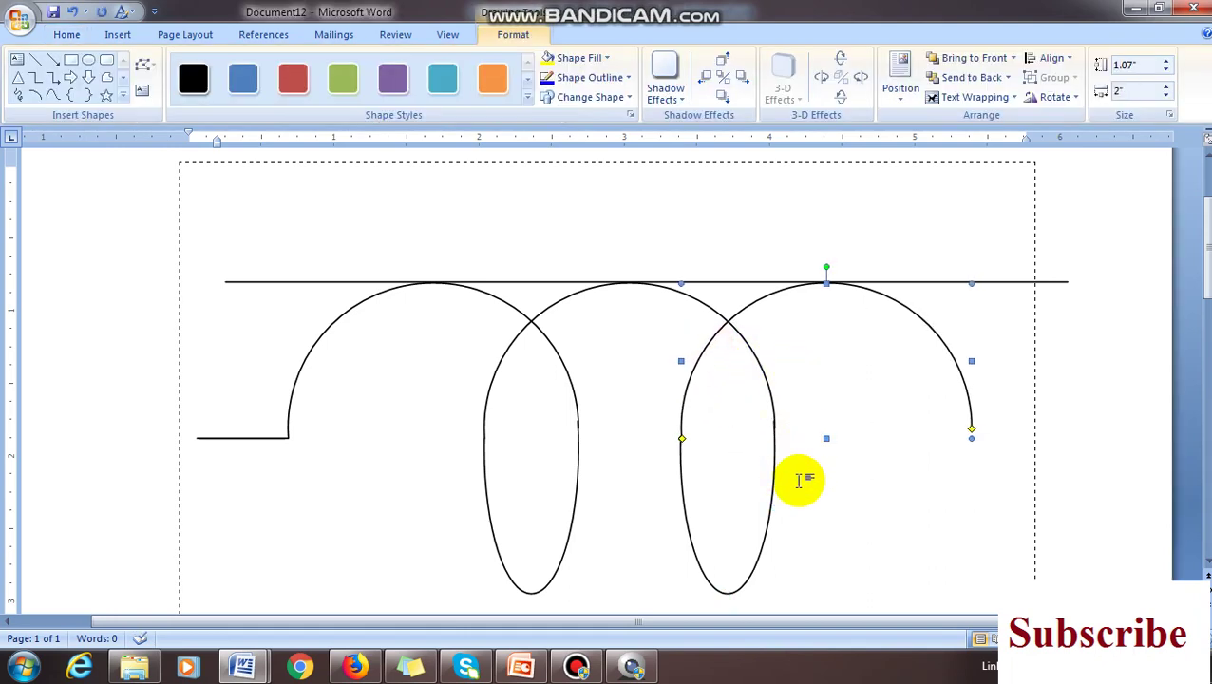
pyautogui.click(799, 480)
pyautogui.click(691, 381)
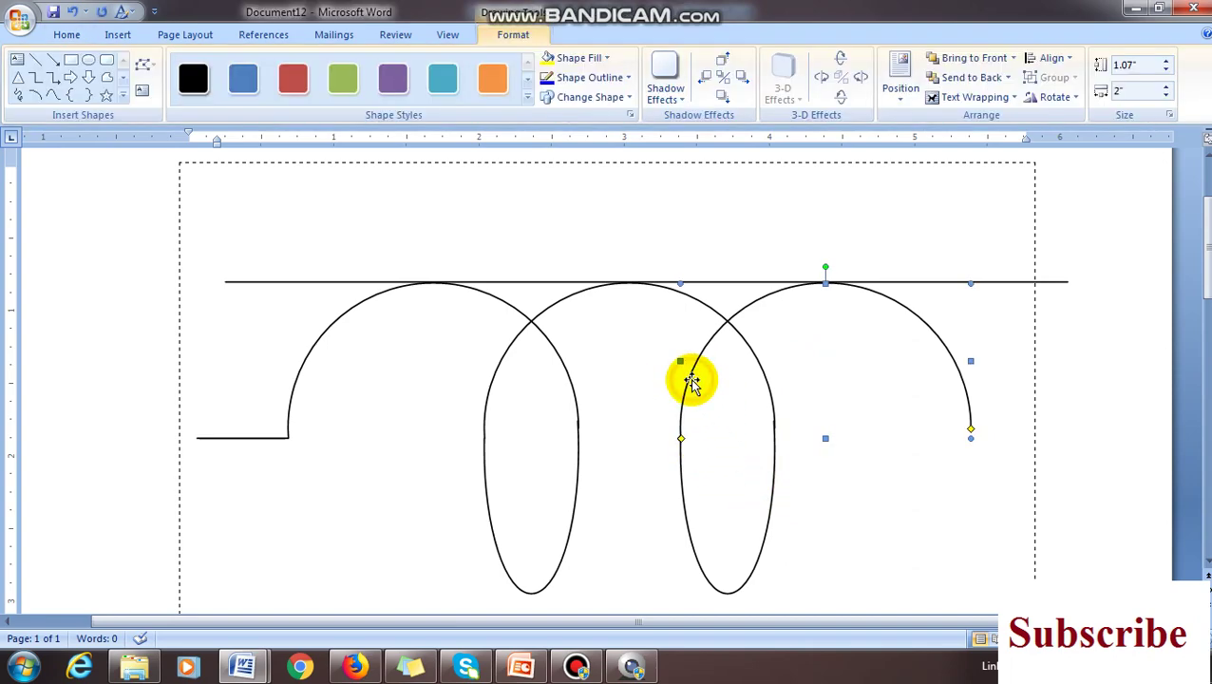
pyautogui.click(823, 513)
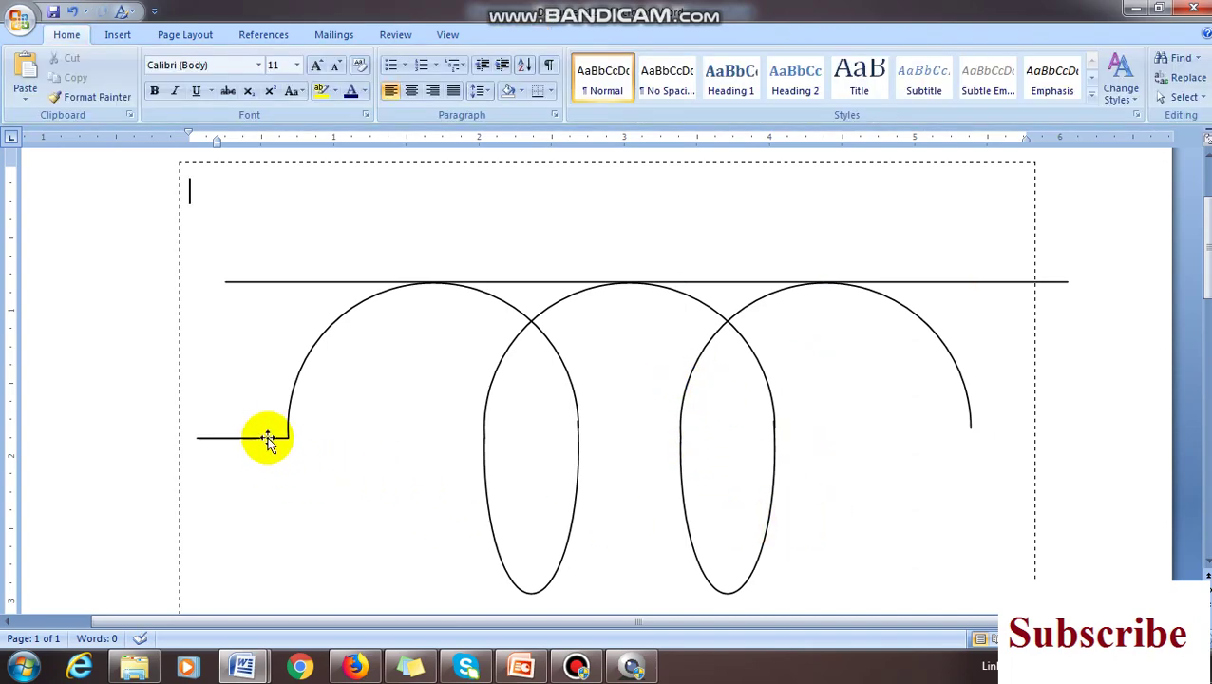
# Duplicate the short horizontal lead line and attach the copy to the third arc's right end.
pyautogui.click(268, 440)
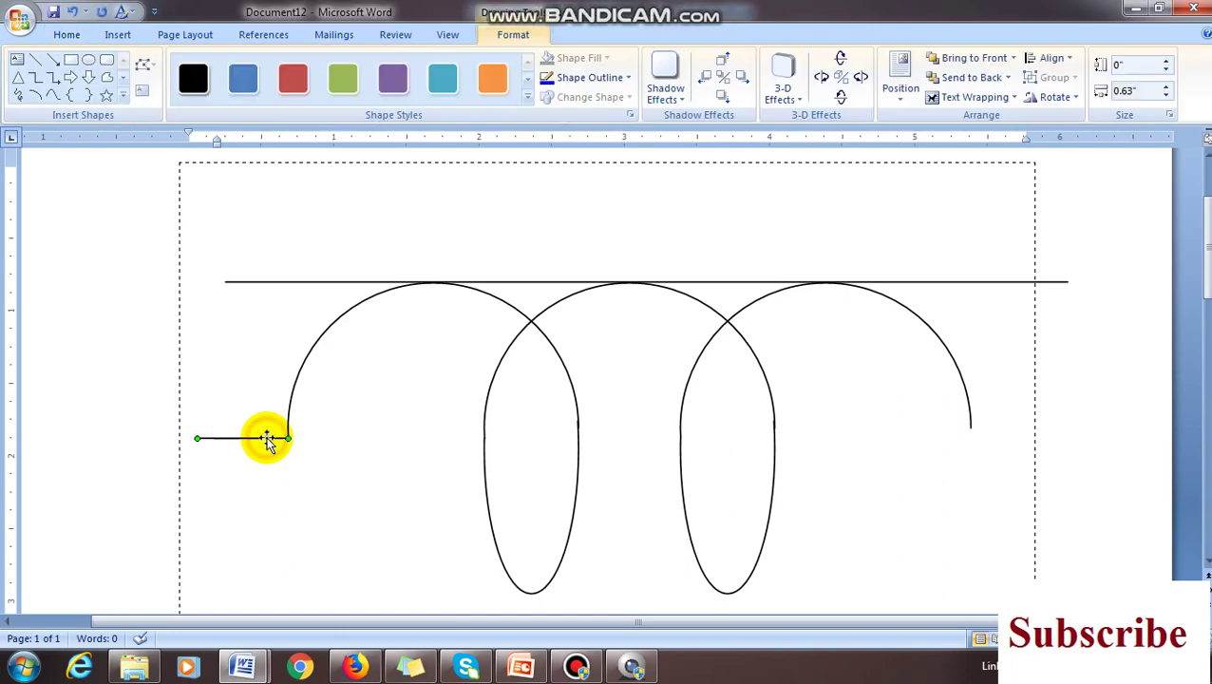
pyautogui.rightClick(276, 440)
pyautogui.click(327, 224)
pyautogui.rightClick(428, 419)
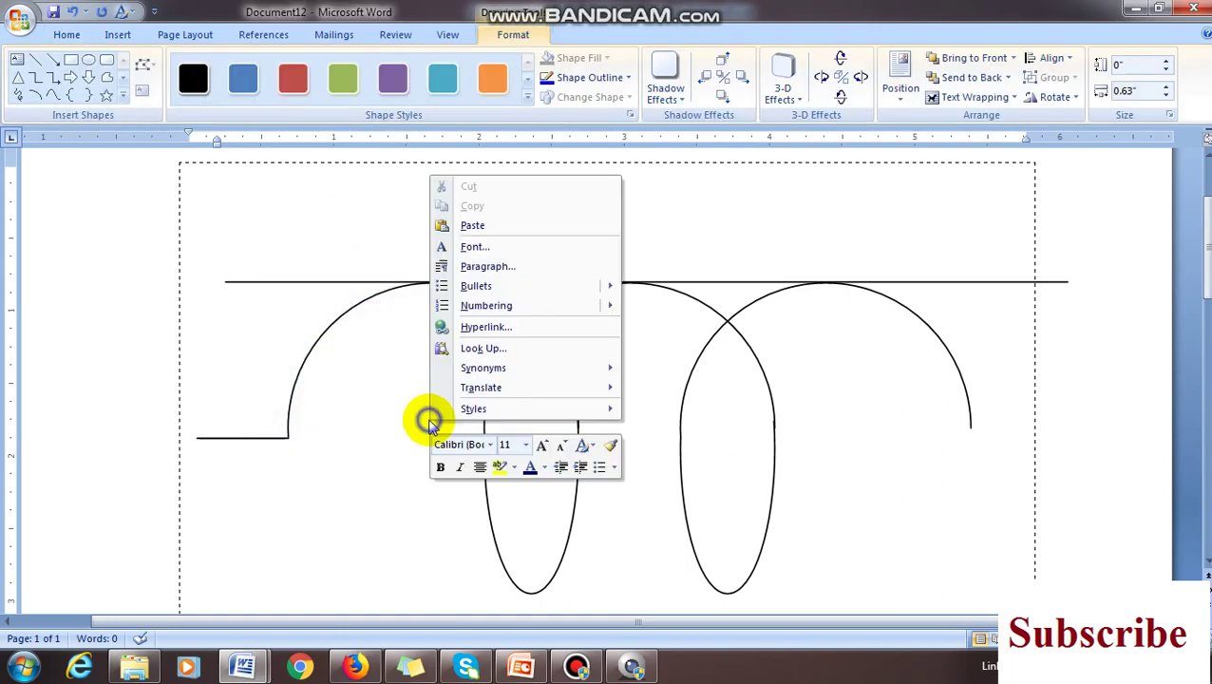
pyautogui.click(497, 226)
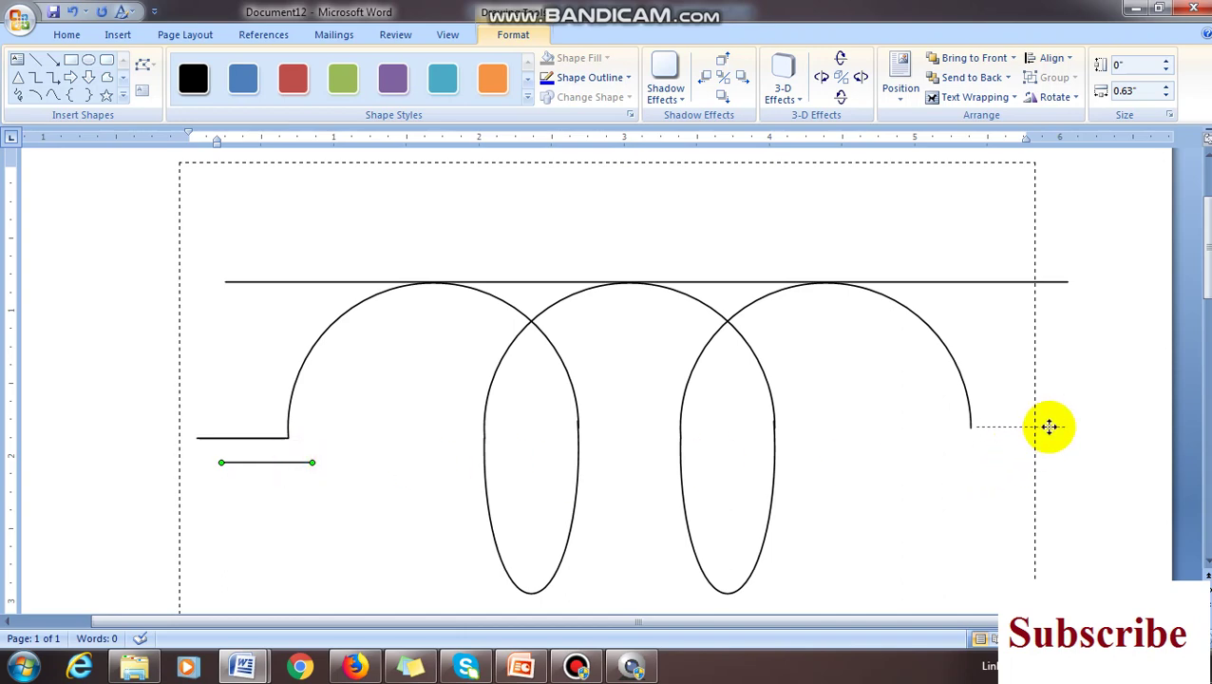
pyautogui.click(1041, 495)
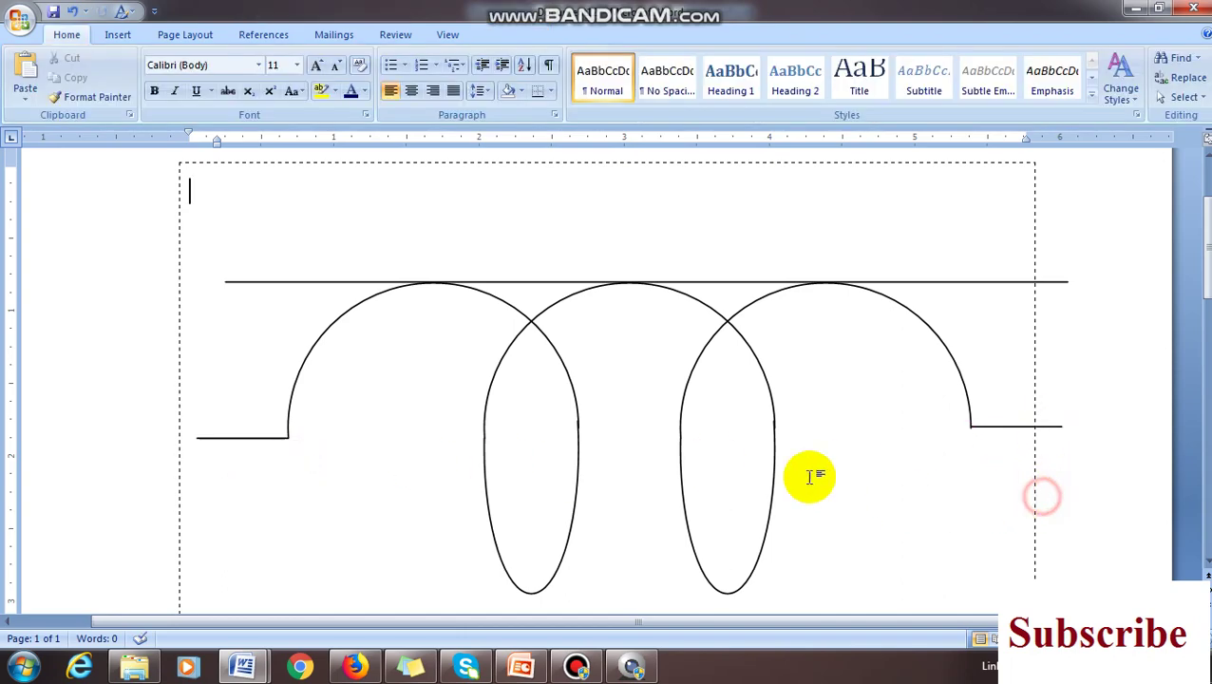
# Move the long horizontal guide line down to the bottoms of both loops to check their alignment, and delete it.
pyautogui.scroll(-3, 624, 532)
pyautogui.scroll(3, 742, 338)
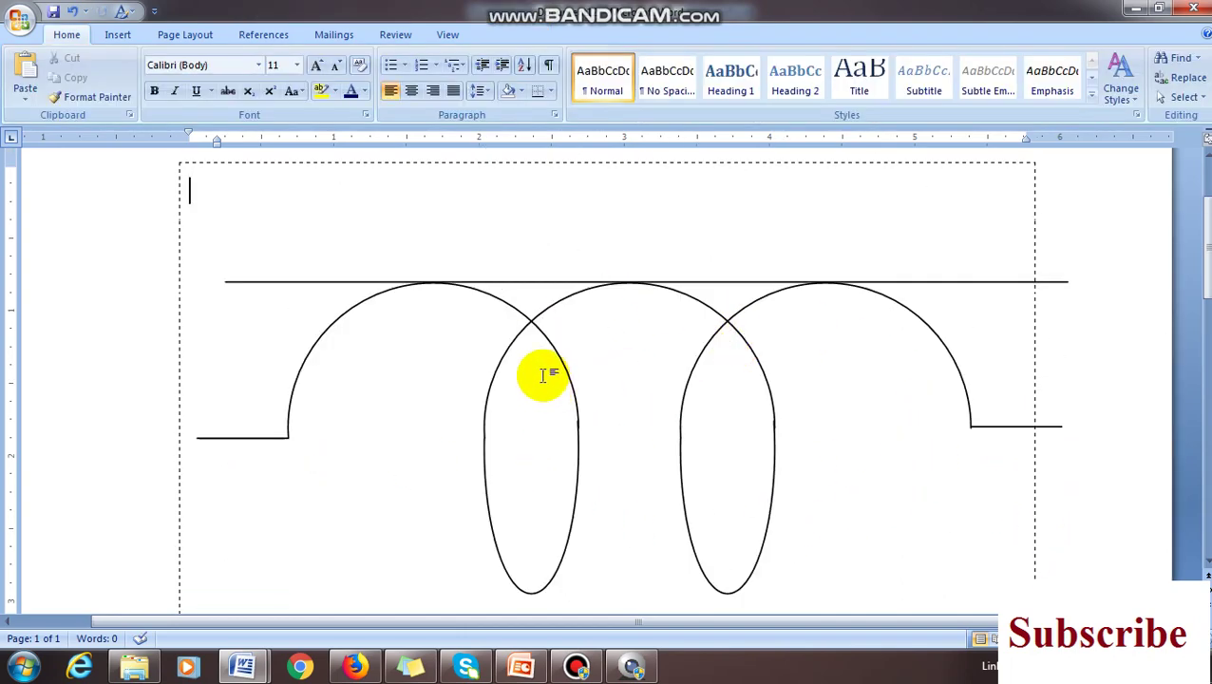
pyautogui.click(723, 282)
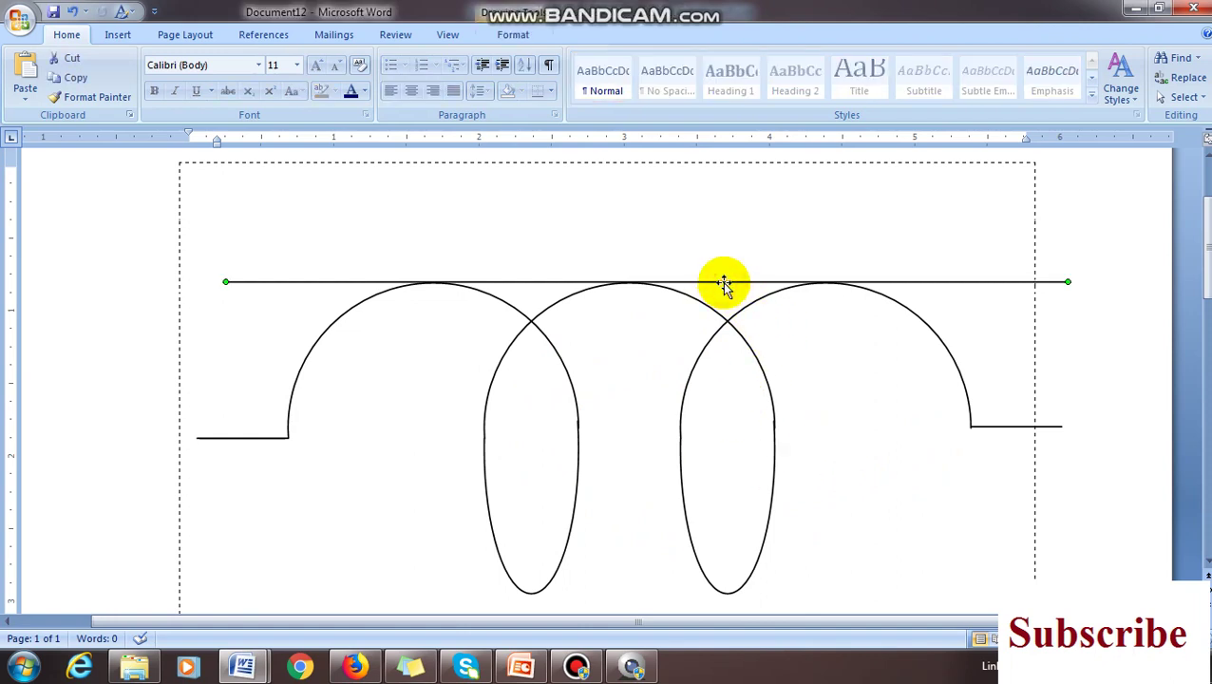
pyautogui.scroll(-3, 724, 266)
pyautogui.scroll(2, 724, 259)
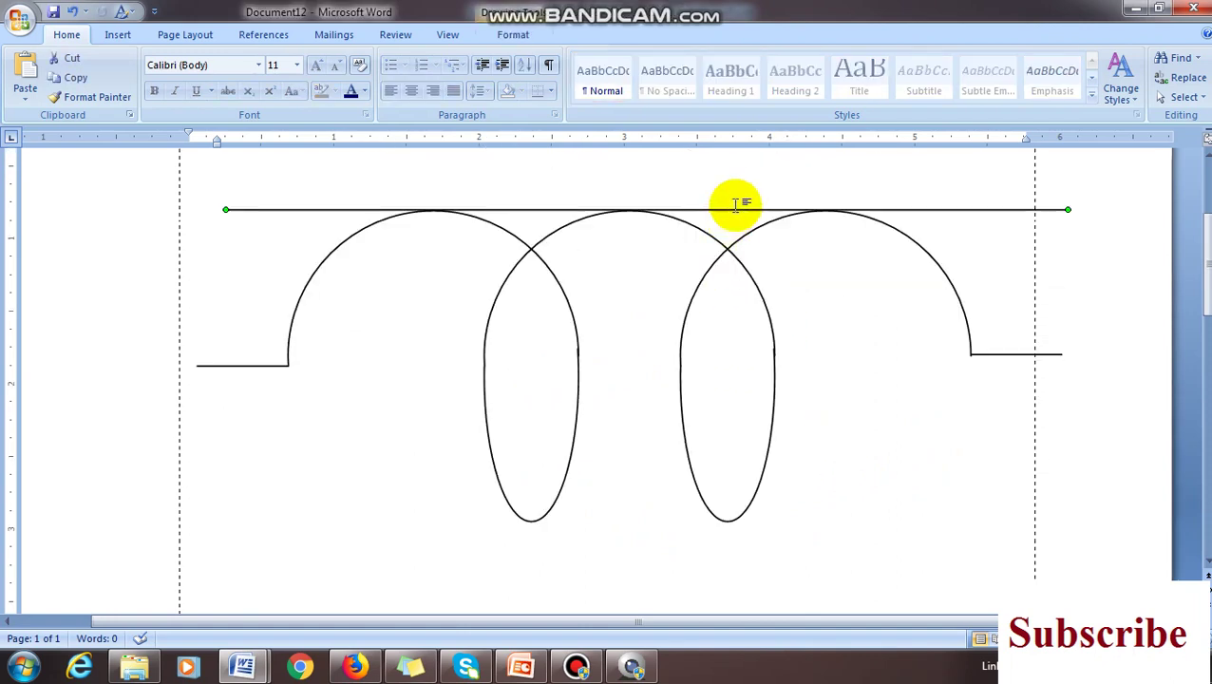
pyautogui.moveTo(738, 209); pyautogui.dragTo(743, 521)
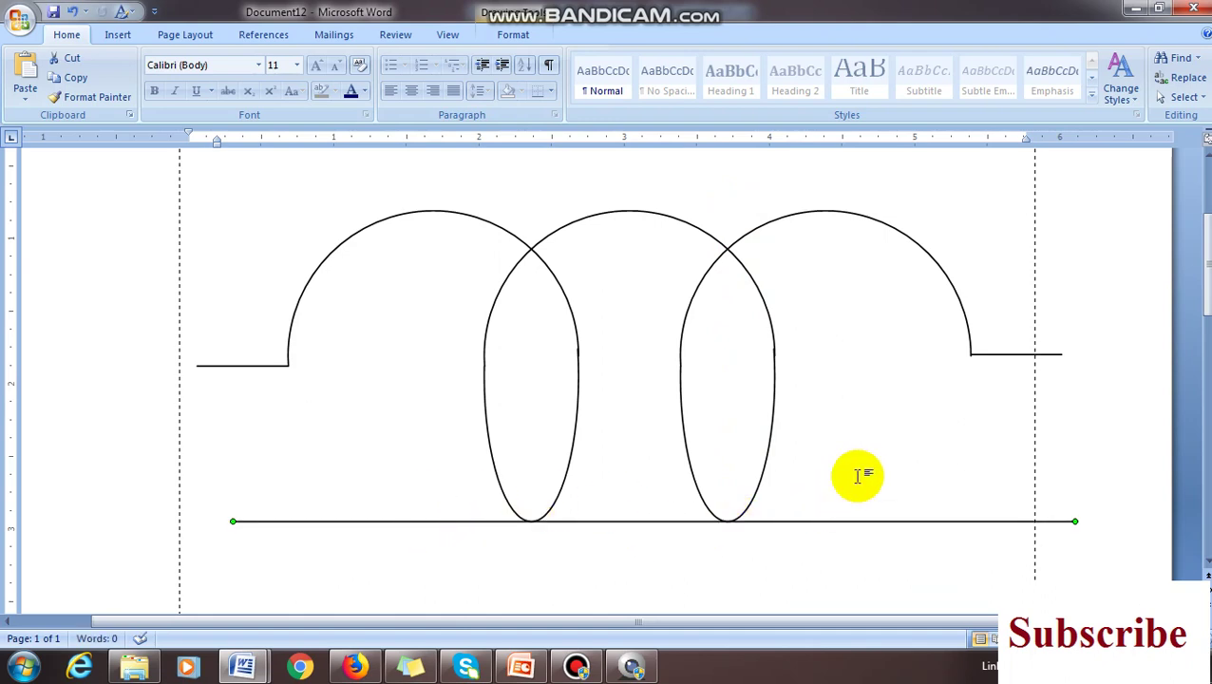
pyautogui.press('Delete')
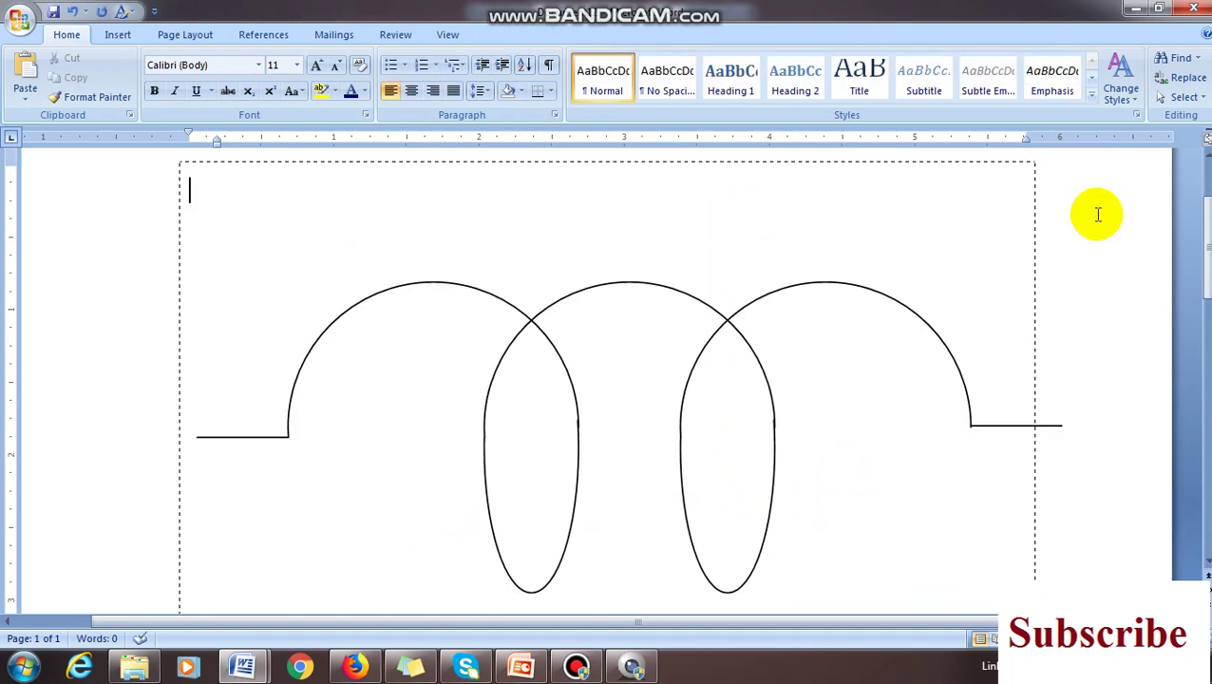
pyautogui.click(1181, 96)
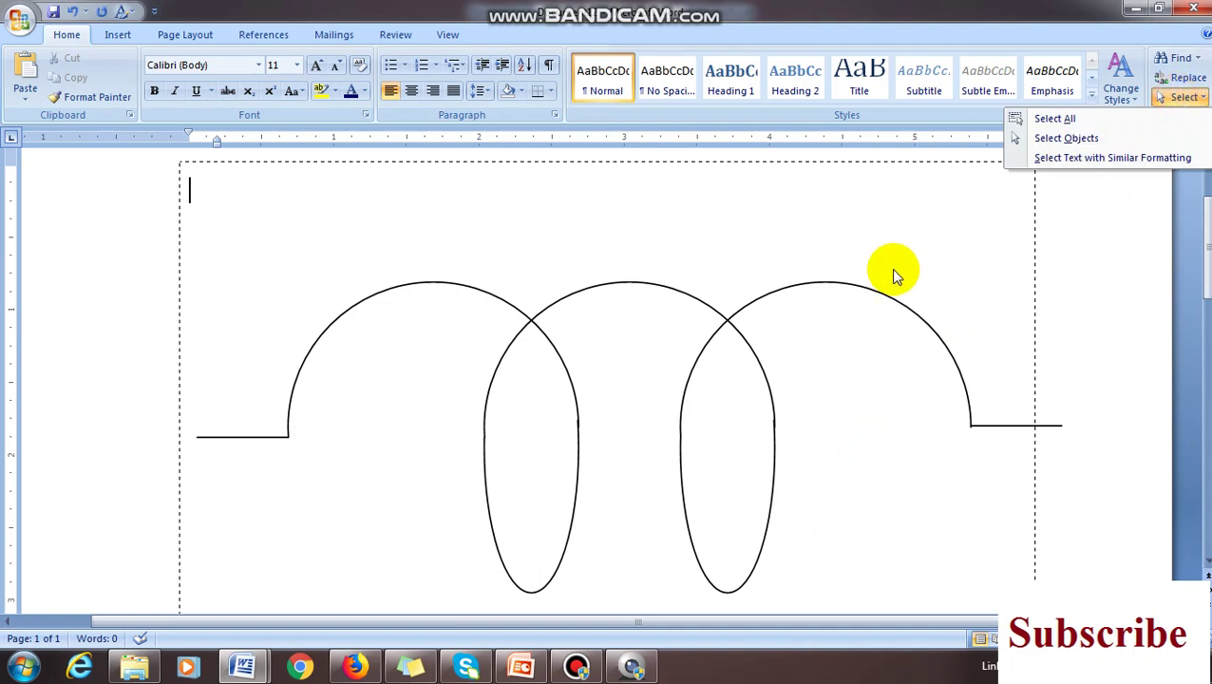
pyautogui.click(838, 277)
pyautogui.click(832, 282)
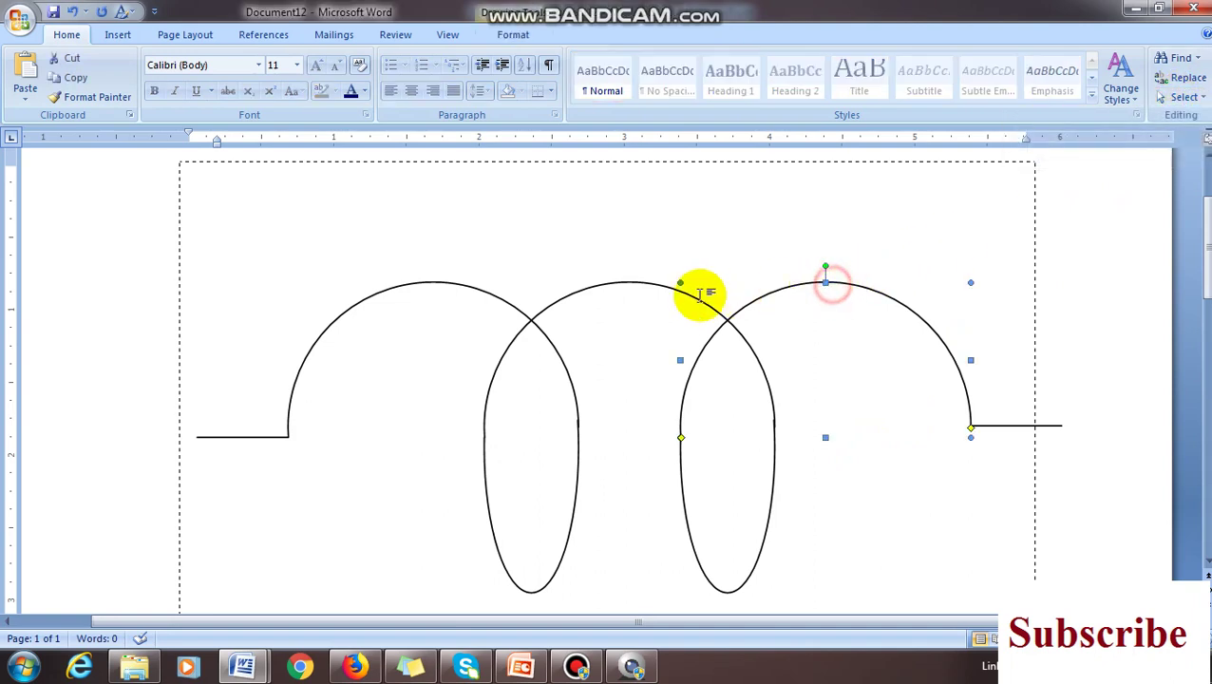
pyautogui.click(623, 286)
pyautogui.click(619, 283)
pyautogui.click(385, 288)
pyautogui.click(261, 439)
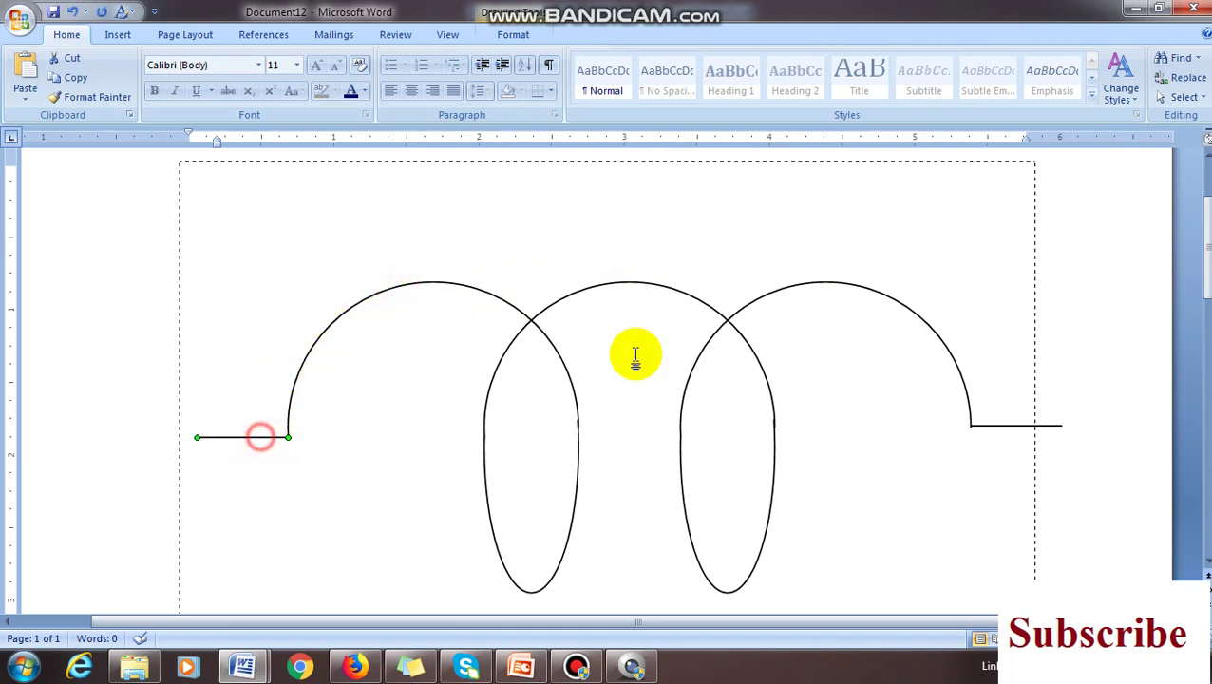
# Select all the arcs, loops and lead lines together with Select Objects and group them into one object.
pyautogui.click(1182, 97)
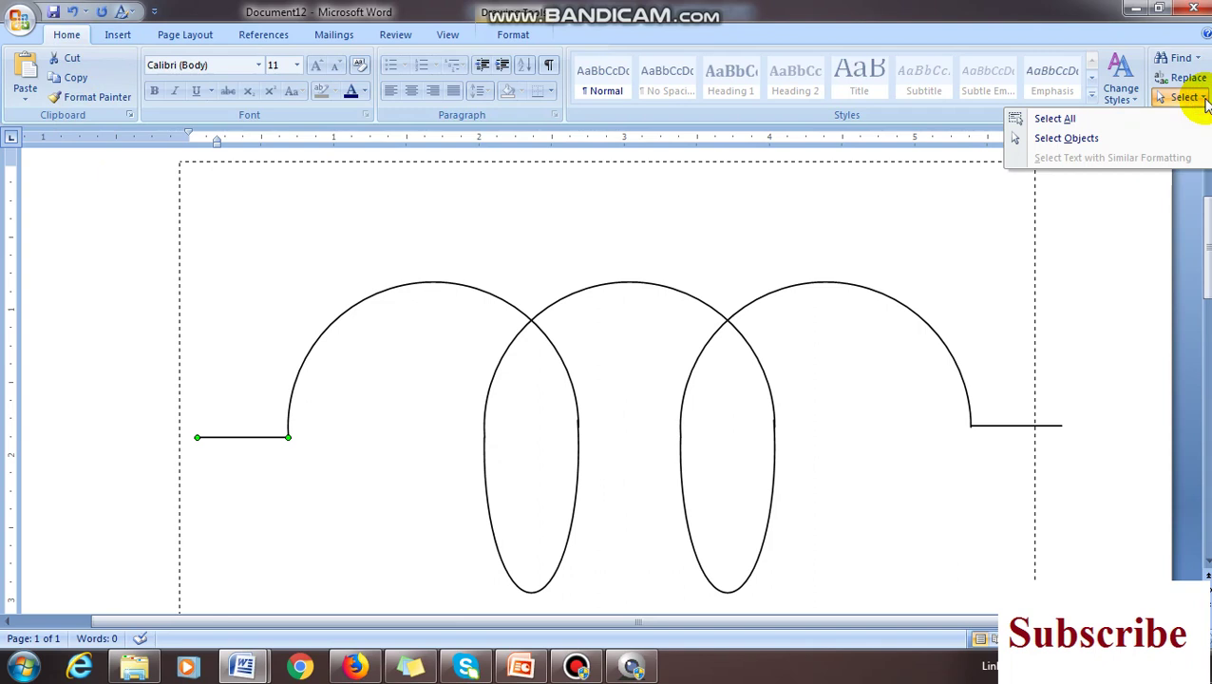
pyautogui.click(1089, 143)
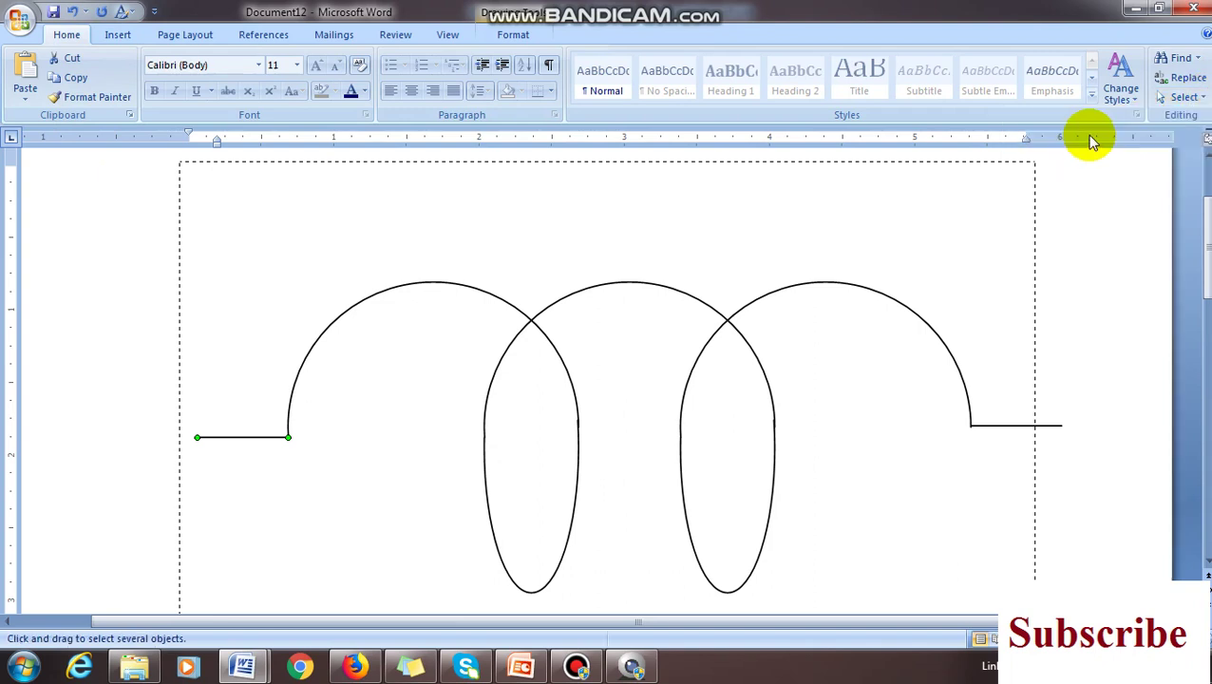
pyautogui.moveTo(135, 217); pyautogui.dragTo(1118, 568)
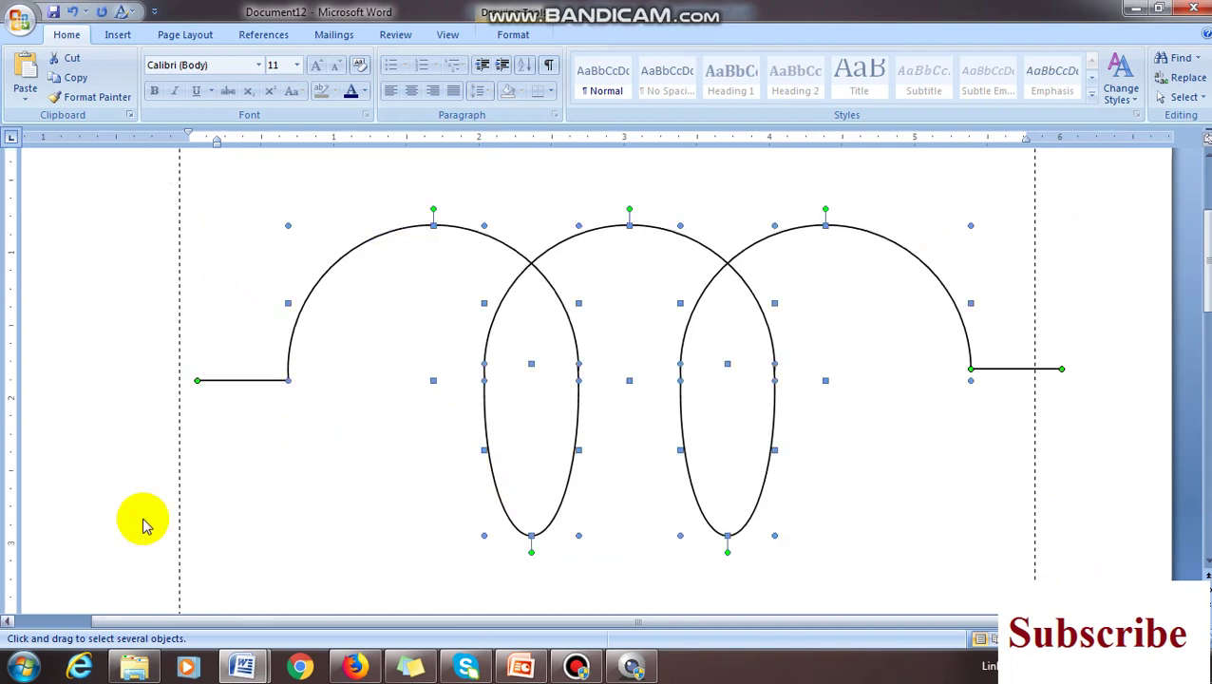
pyautogui.click(1055, 258)
pyautogui.moveTo(1012, 221); pyautogui.dragTo(274, 581)
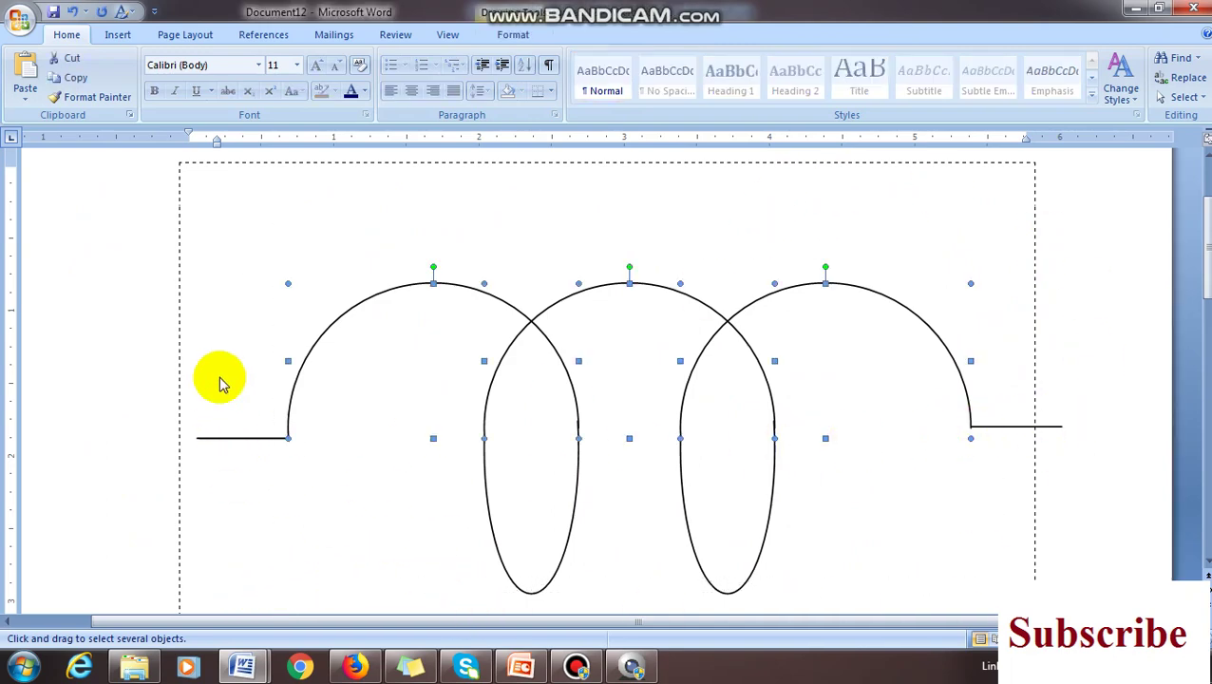
pyautogui.click(133, 214)
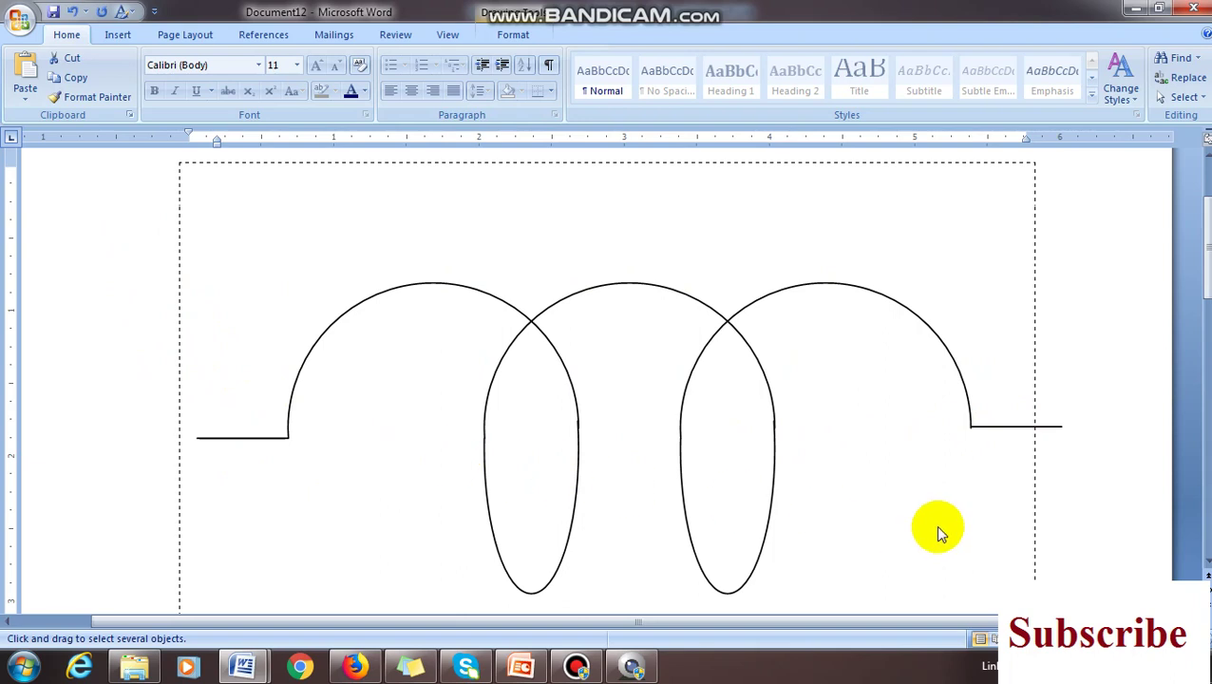
pyautogui.scroll(-1, 1093, 571)
pyautogui.moveTo(1105, 606); pyautogui.dragTo(1107, 560)
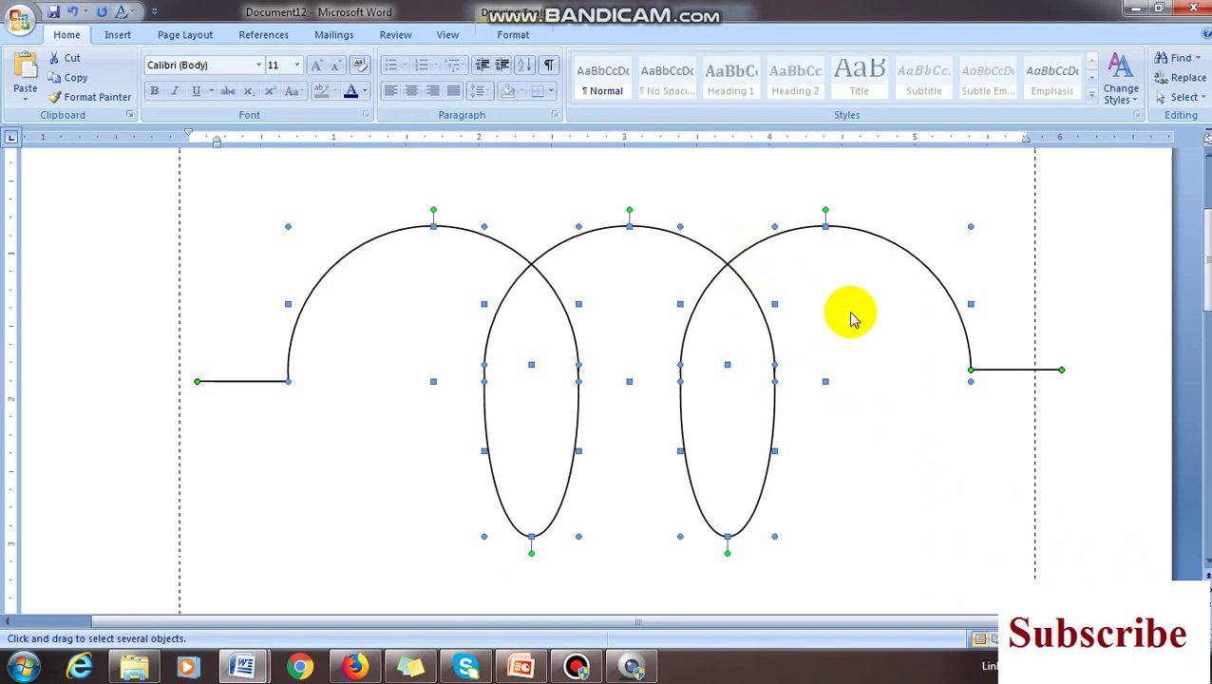
pyautogui.rightClick(740, 258)
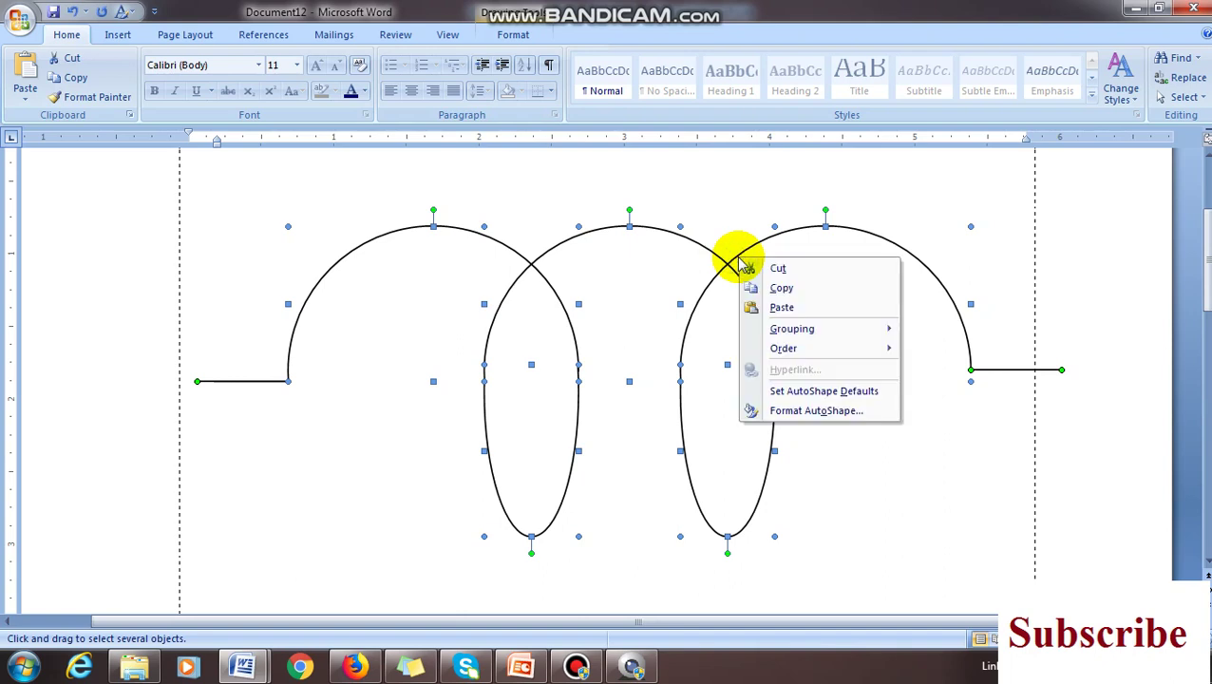
pyautogui.click(792, 329)
pyautogui.click(940, 331)
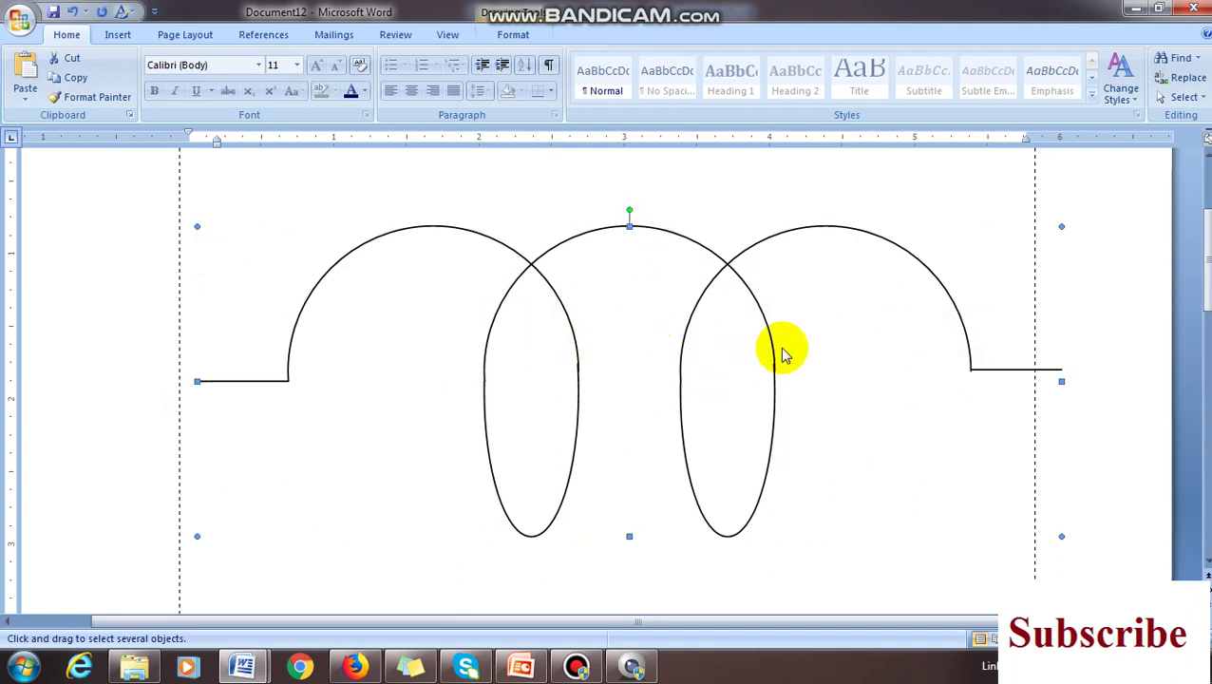
# Shrink the grouped coil from its lower-right corner to about 0.9" wide and leave it selected.
pyautogui.scroll(-1, 784, 353)
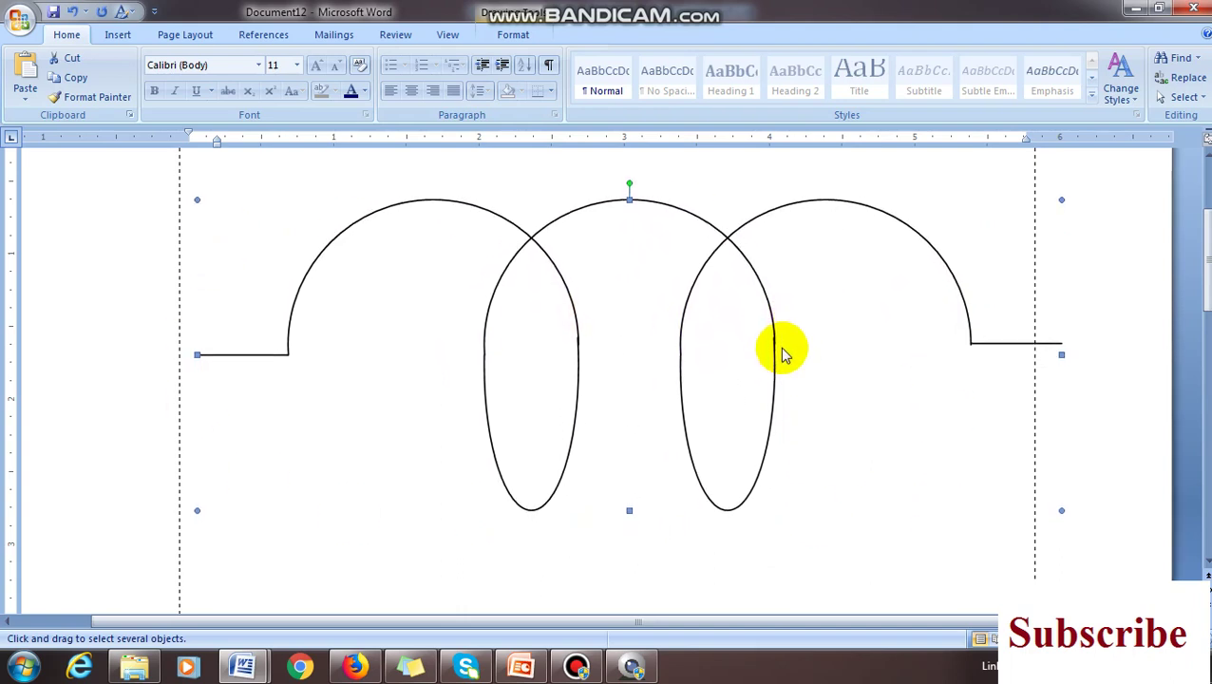
pyautogui.scroll(1, 784, 354)
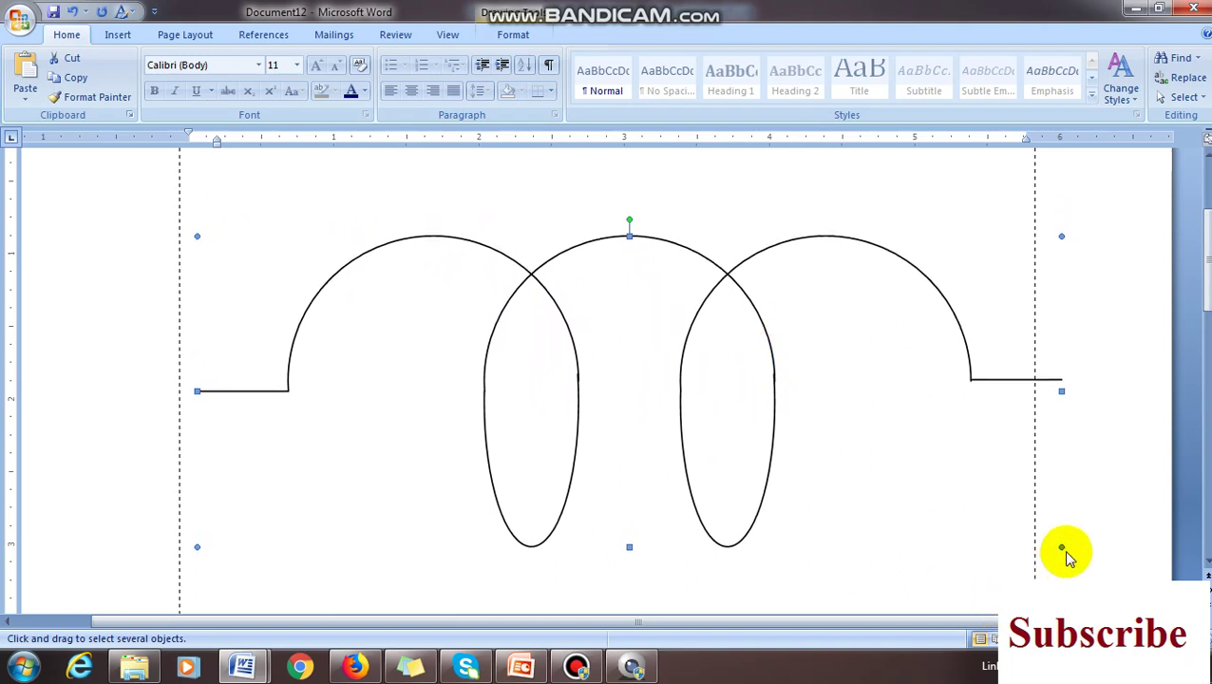
pyautogui.moveTo(1061, 547); pyautogui.dragTo(330, 303)
pyautogui.click(405, 368)
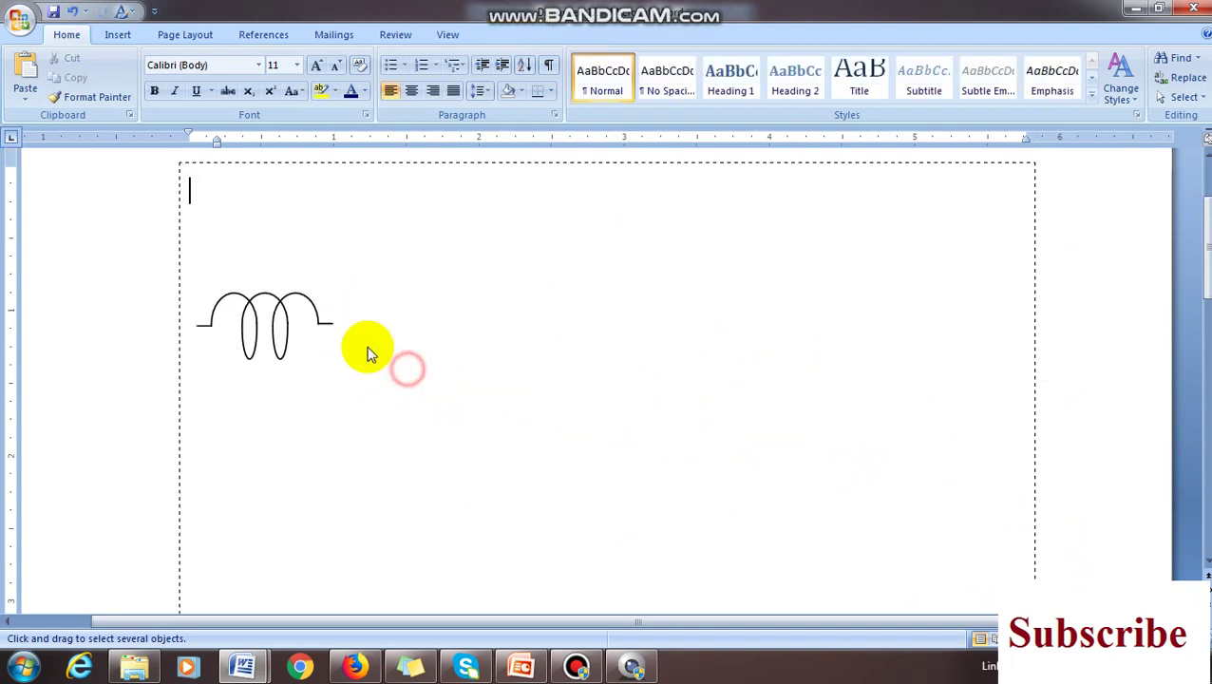
pyautogui.click(281, 308)
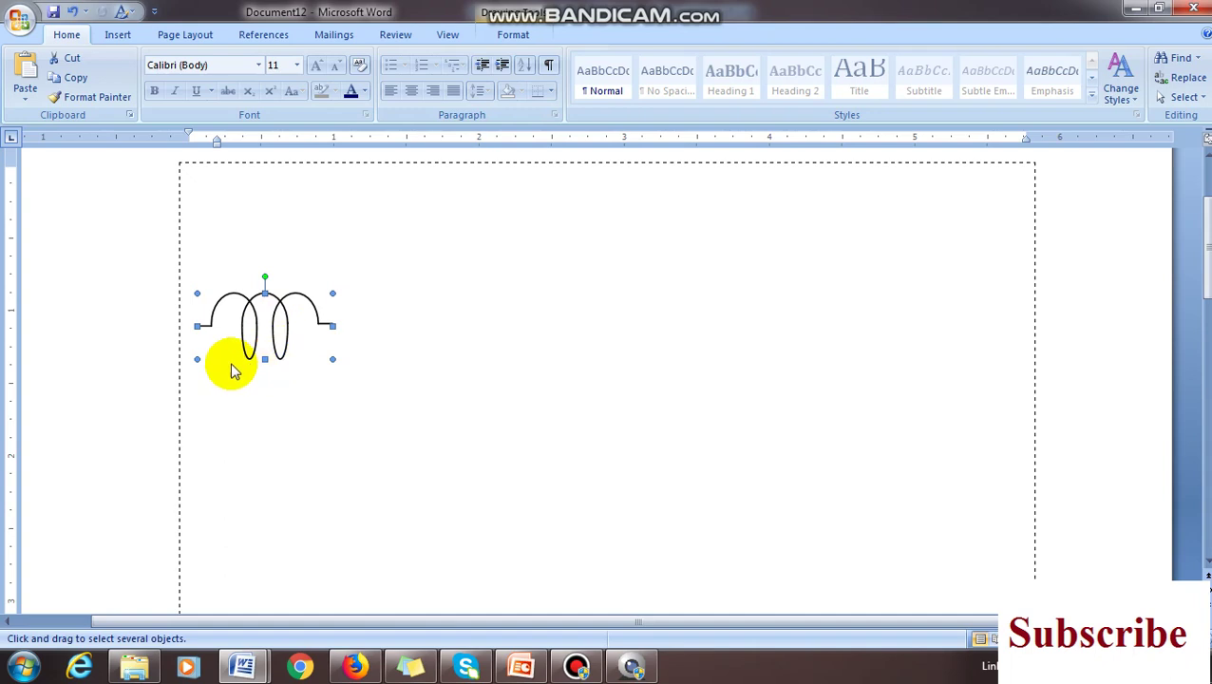
pyautogui.scroll(-2, 380, 304)
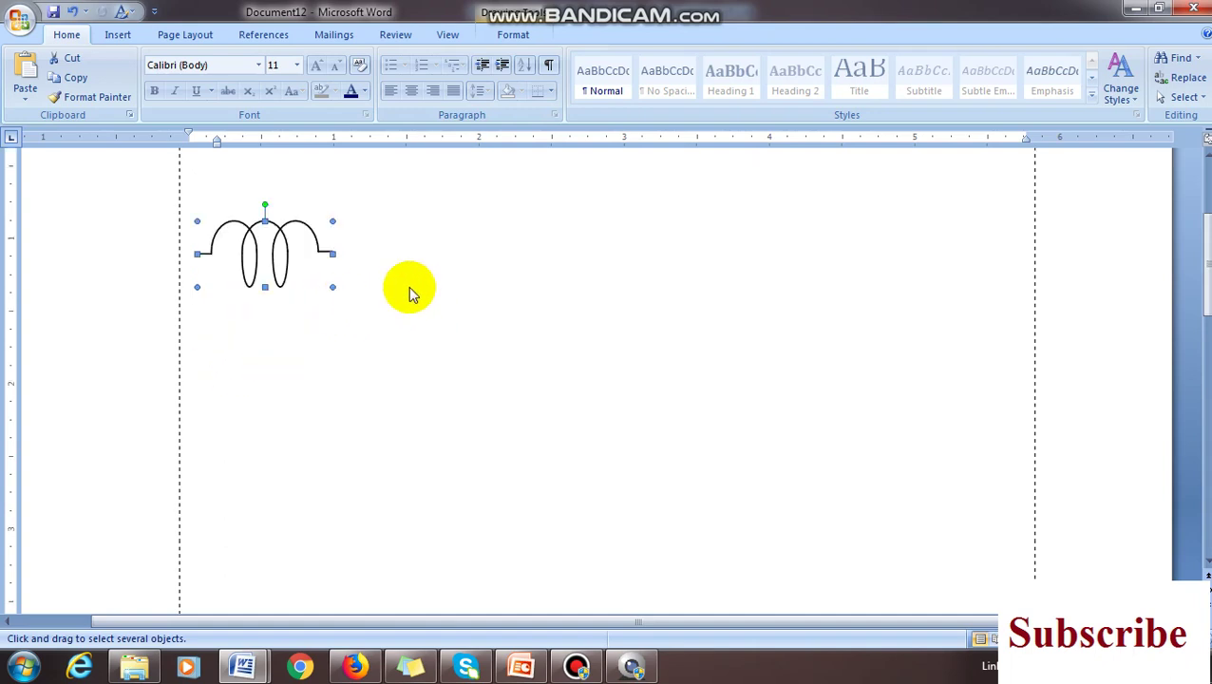
pyautogui.click(351, 299)
pyautogui.click(278, 309)
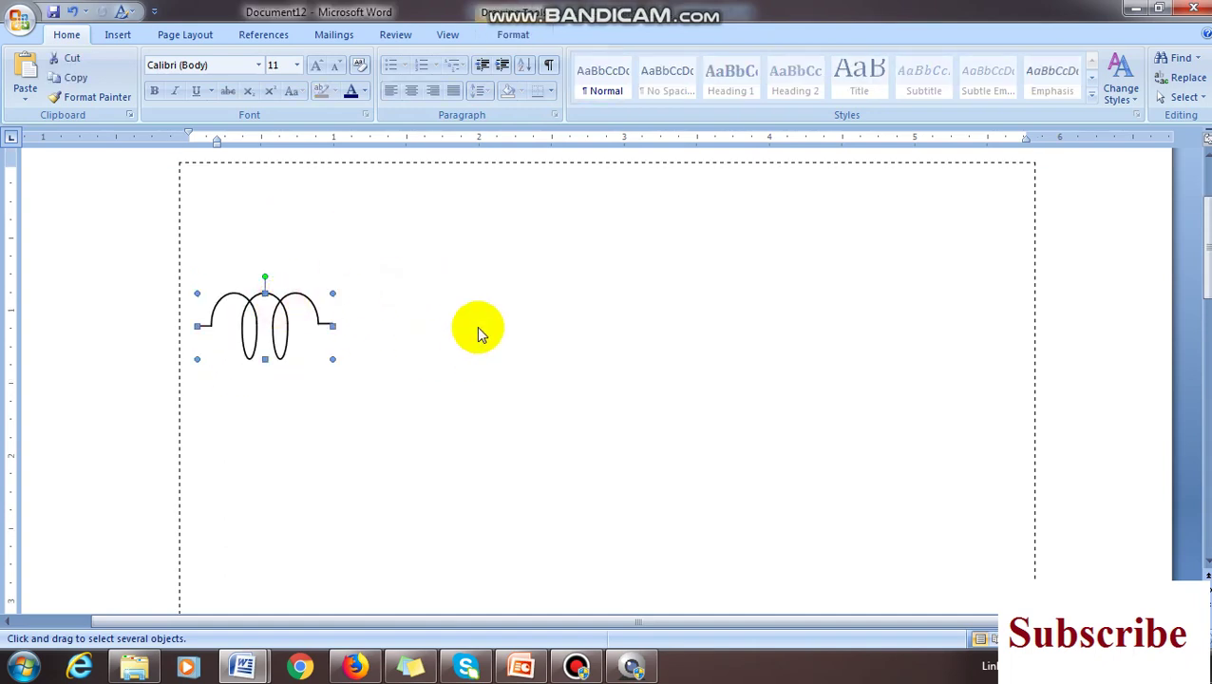
# Move the grouped coil across the page to near the right margin.
pyautogui.click(518, 34)
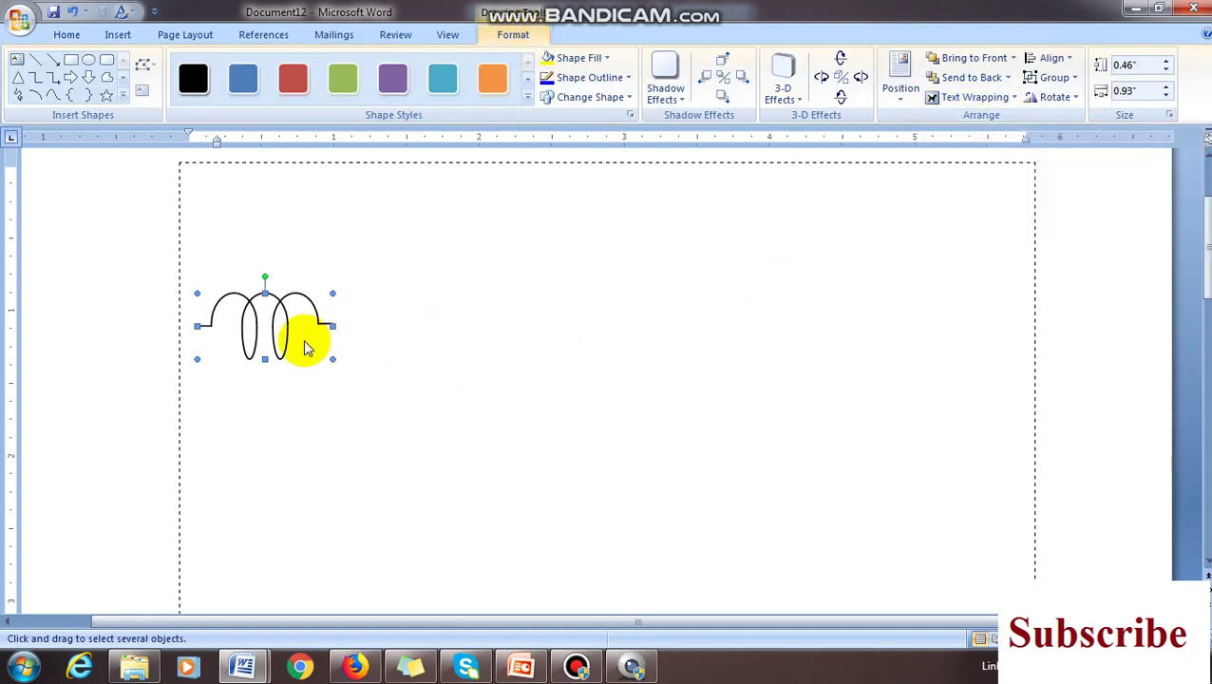
pyautogui.click(988, 98)
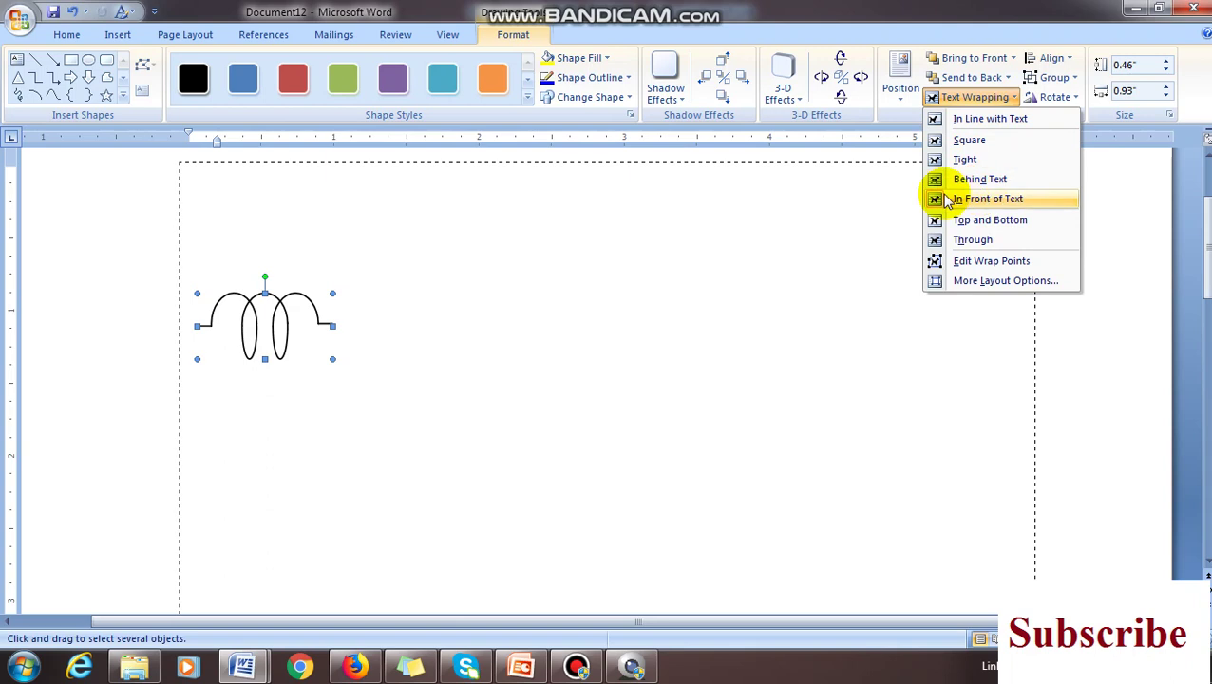
pyautogui.click(377, 334)
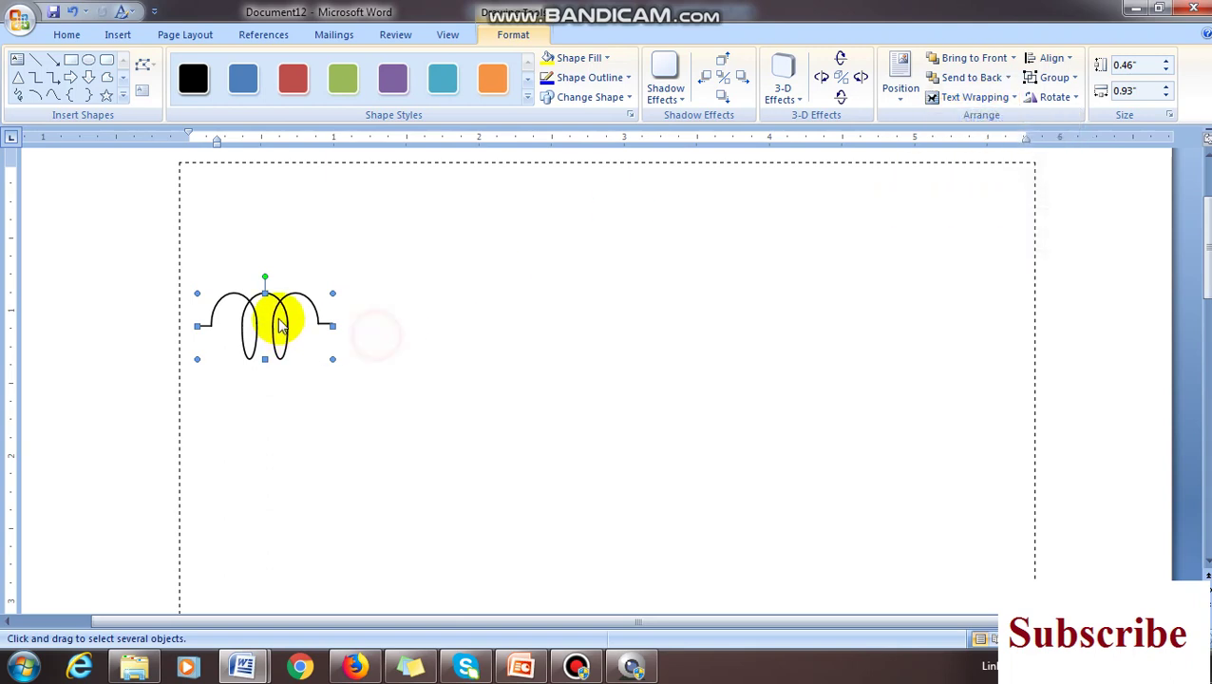
pyautogui.moveTo(277, 314); pyautogui.dragTo(909, 330)
pyautogui.click(839, 351)
pyautogui.click(658, 340)
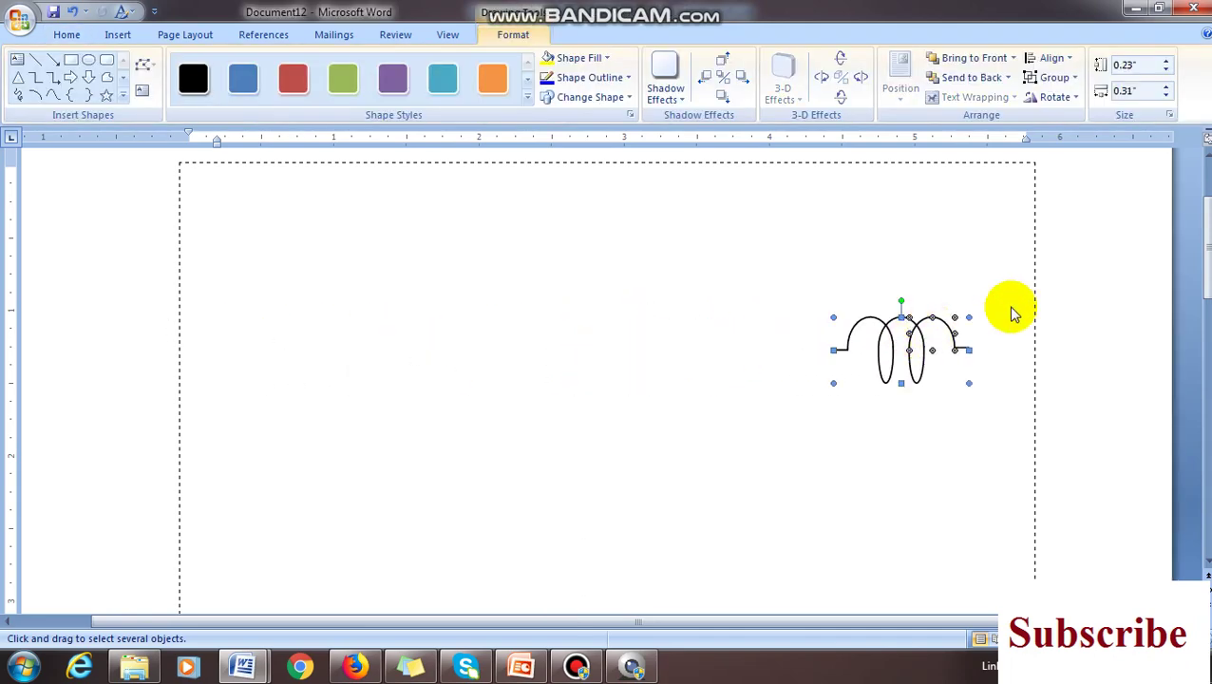
# Set the whole coil group's text wrapping to In Line with Text.
pyautogui.click(987, 294)
pyautogui.click(923, 327)
pyautogui.click(999, 98)
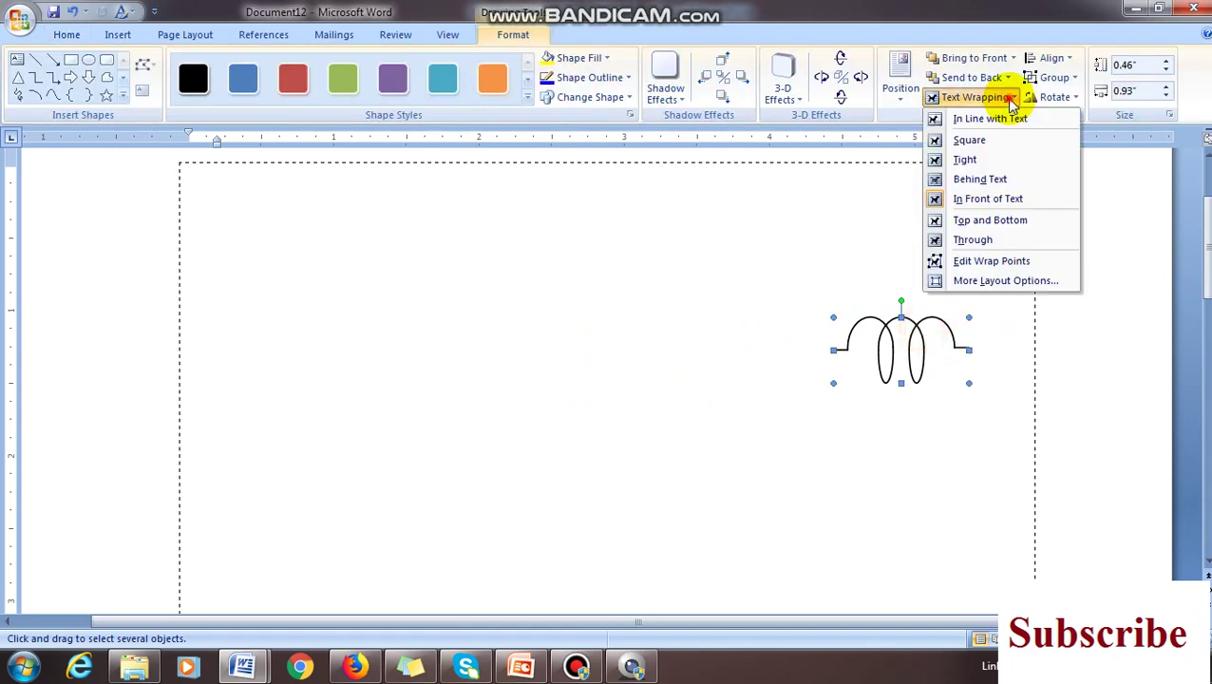
pyautogui.click(1014, 122)
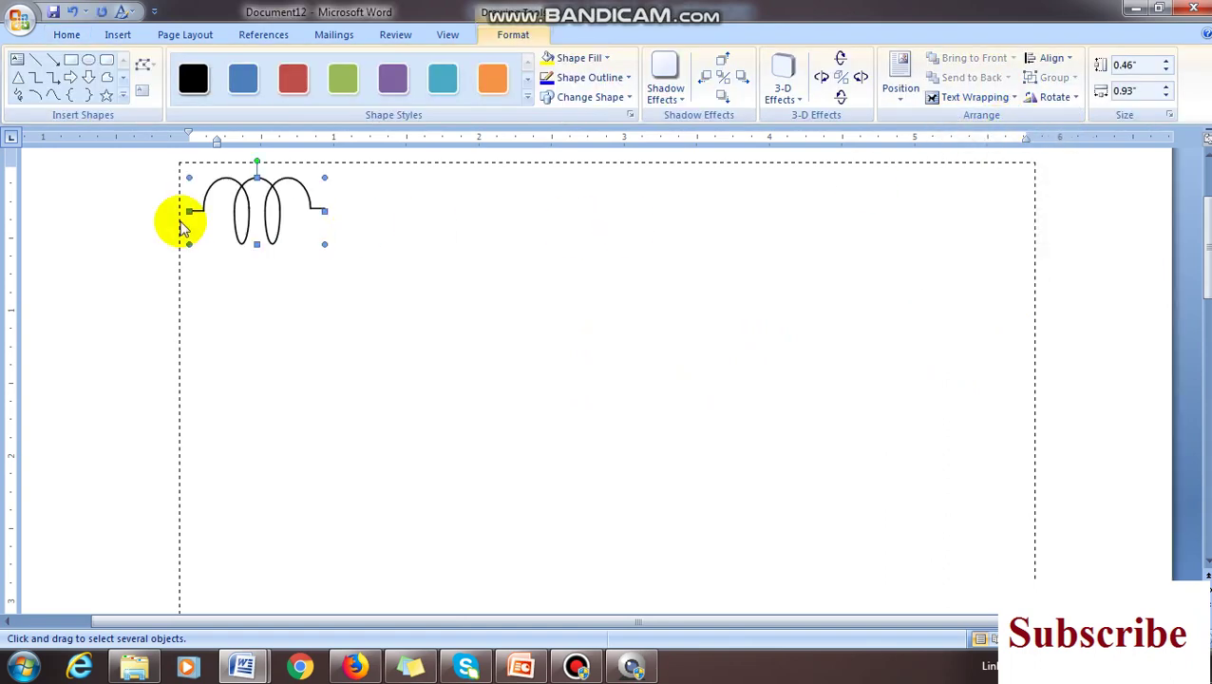
# Add the caption "Figure 2.10: Inductor" on its own line below the coil.
pyautogui.click(374, 224)
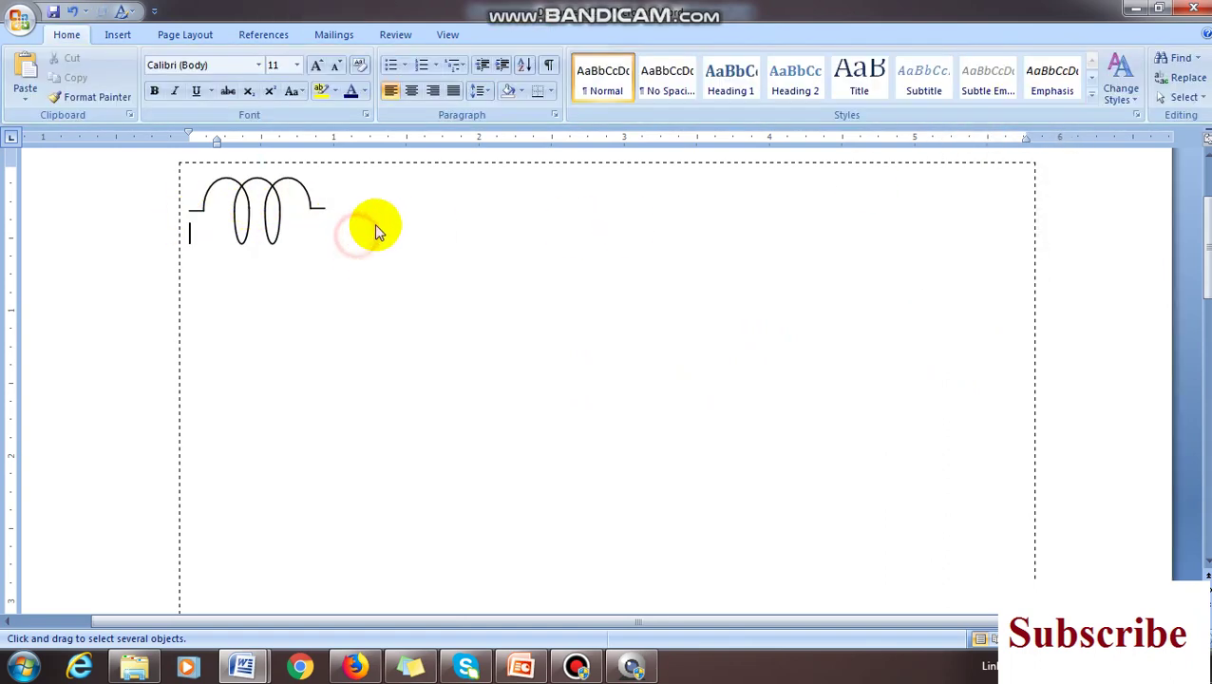
pyautogui.press('Return')
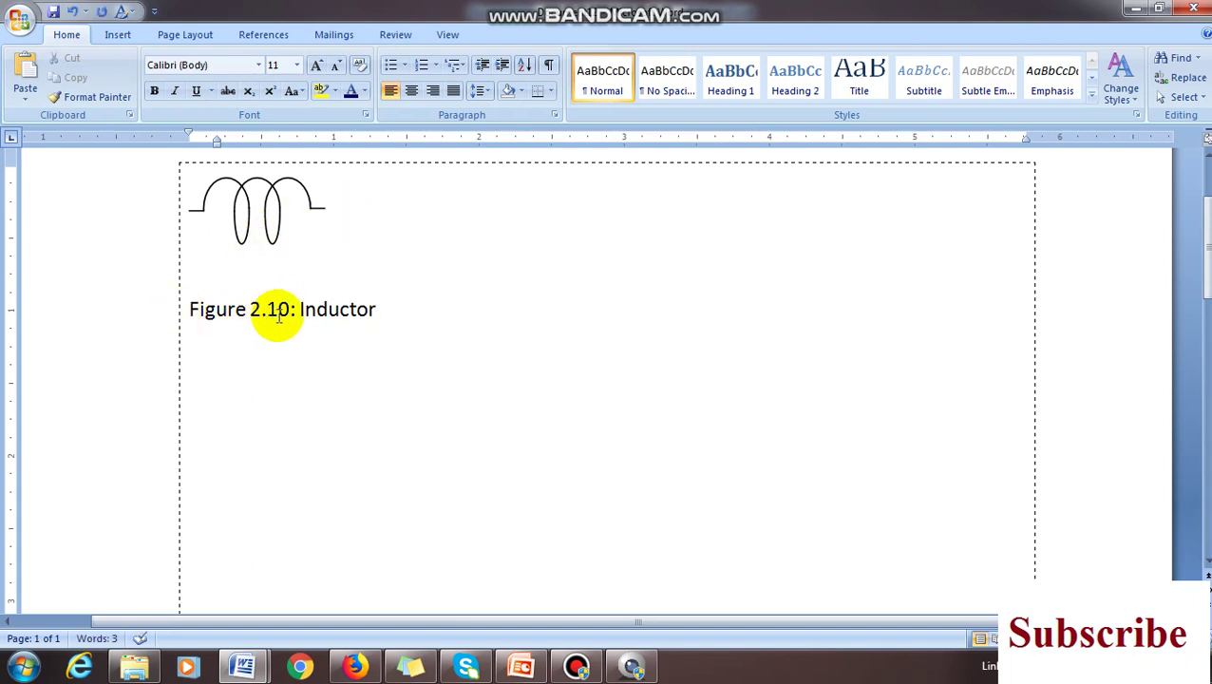
# Abbreviate "Figure" to "Fig." in the caption and restore the full word.
pyautogui.press('BackSpace')
pyautogui.press('BackSpace')
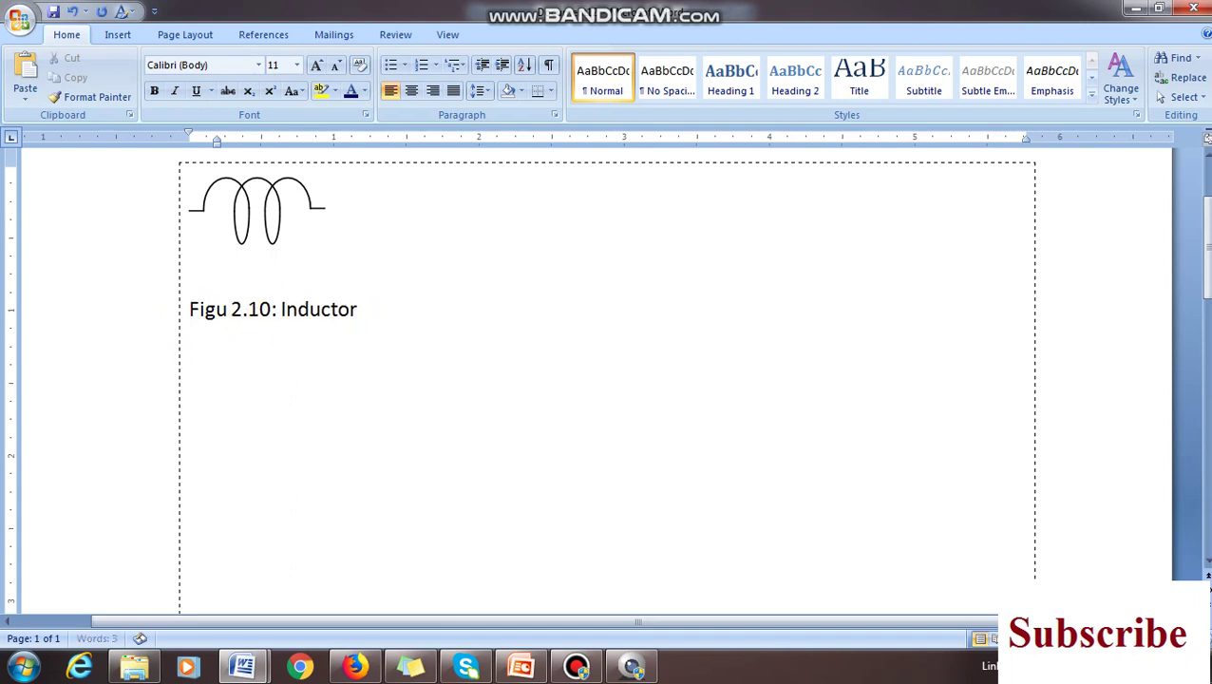
pyautogui.write('.')
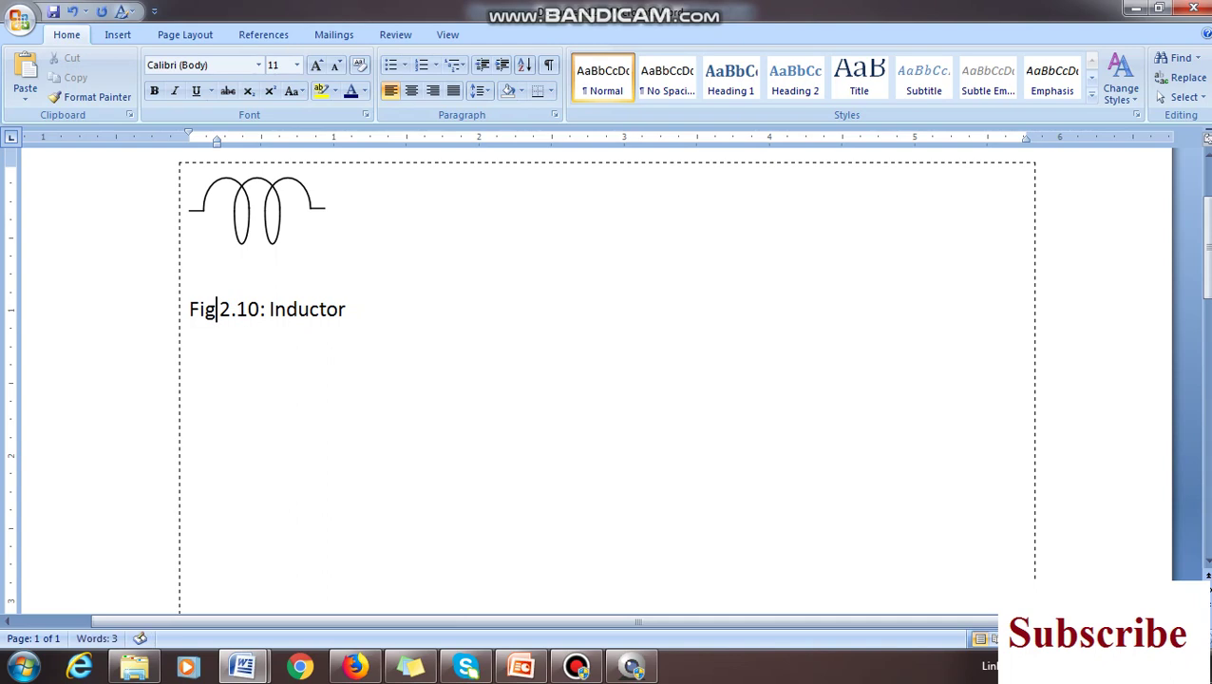
pyautogui.moveTo(216, 314); pyautogui.dragTo(192, 320)
pyautogui.click(220, 316)
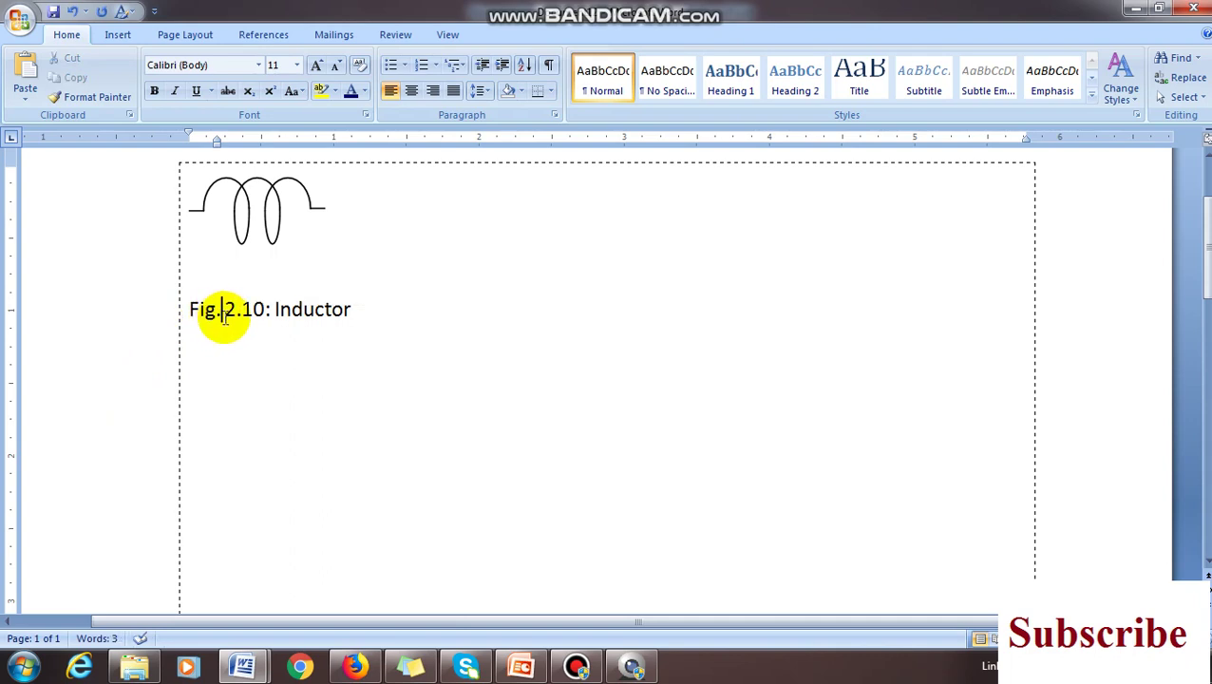
pyautogui.press('BackSpace')
pyautogui.write('ure')
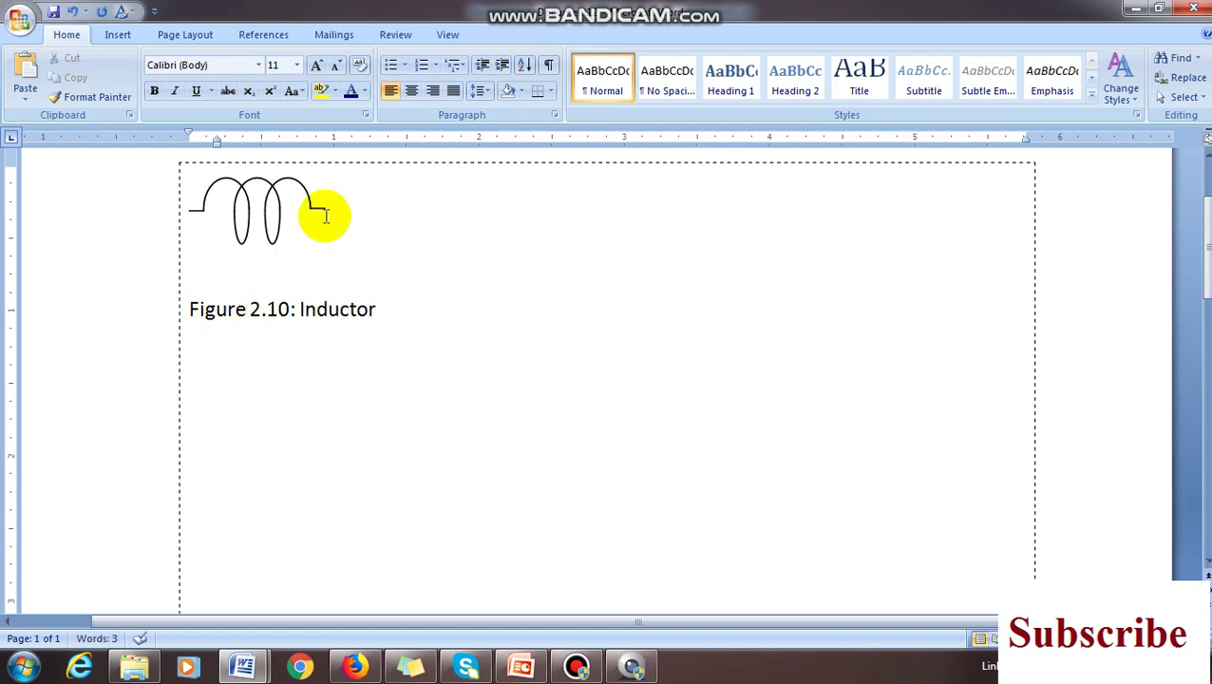
# Select the coil and set its outline weight to 1½ pt.
pyautogui.hotkey('ctrl', 'z')
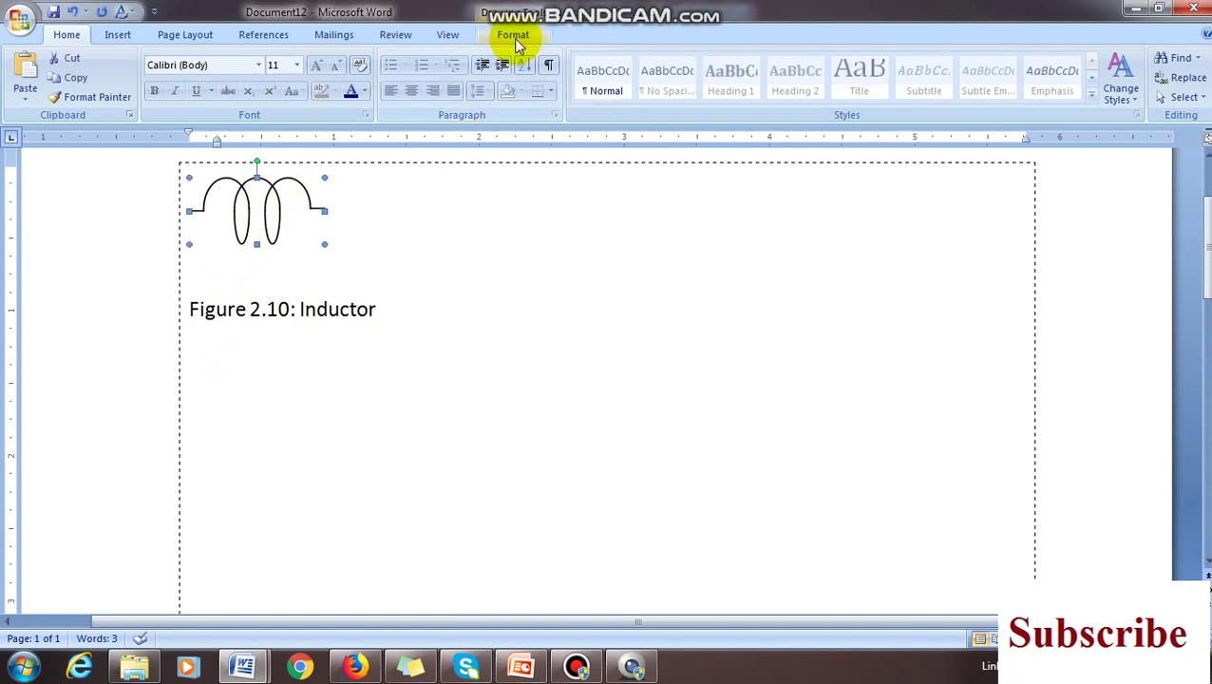
pyautogui.click(513, 36)
pyautogui.click(628, 77)
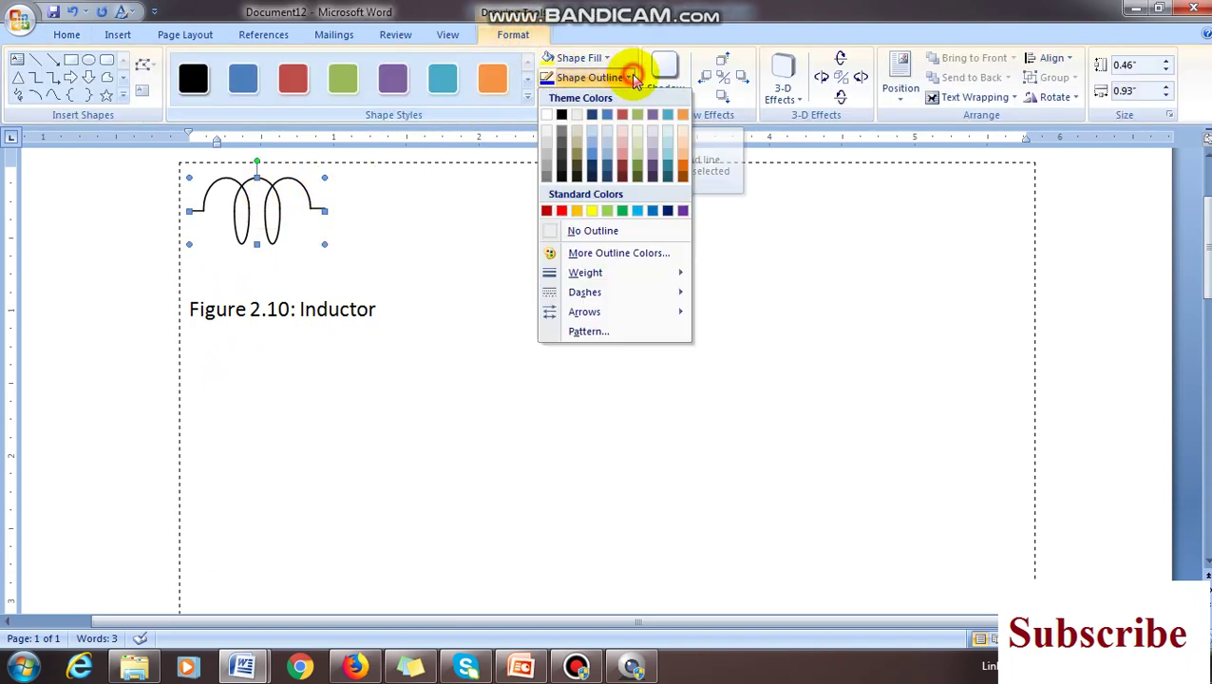
pyautogui.moveTo(638, 273)
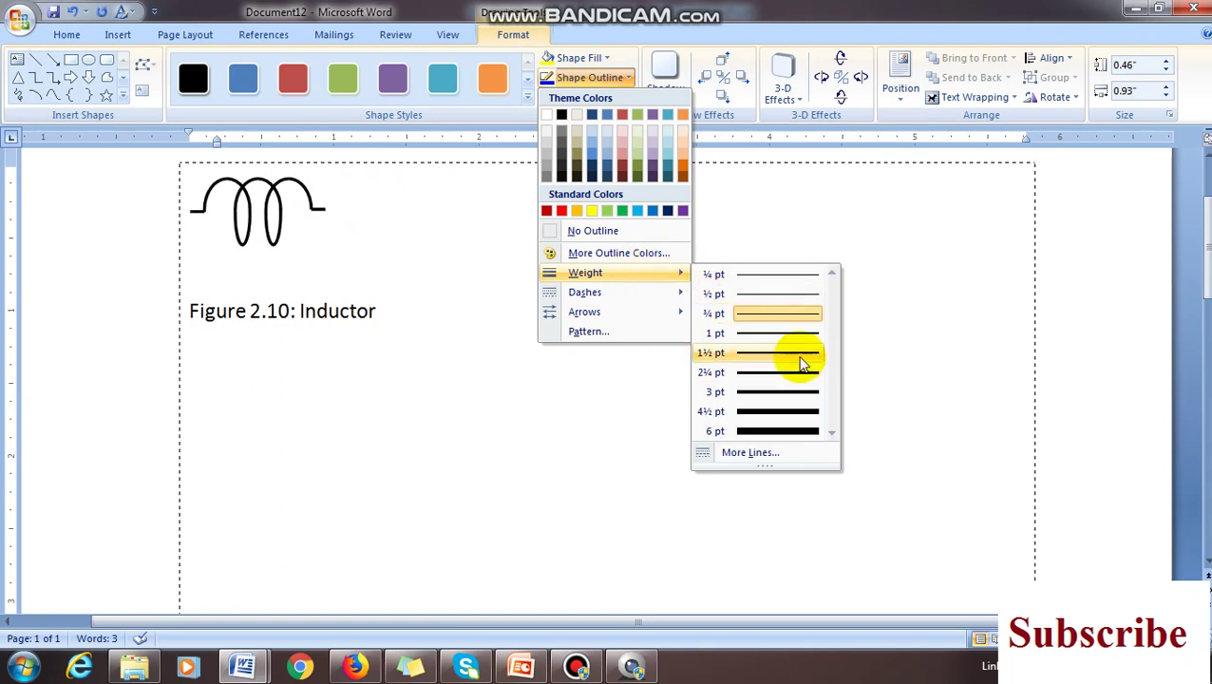
pyautogui.click(803, 358)
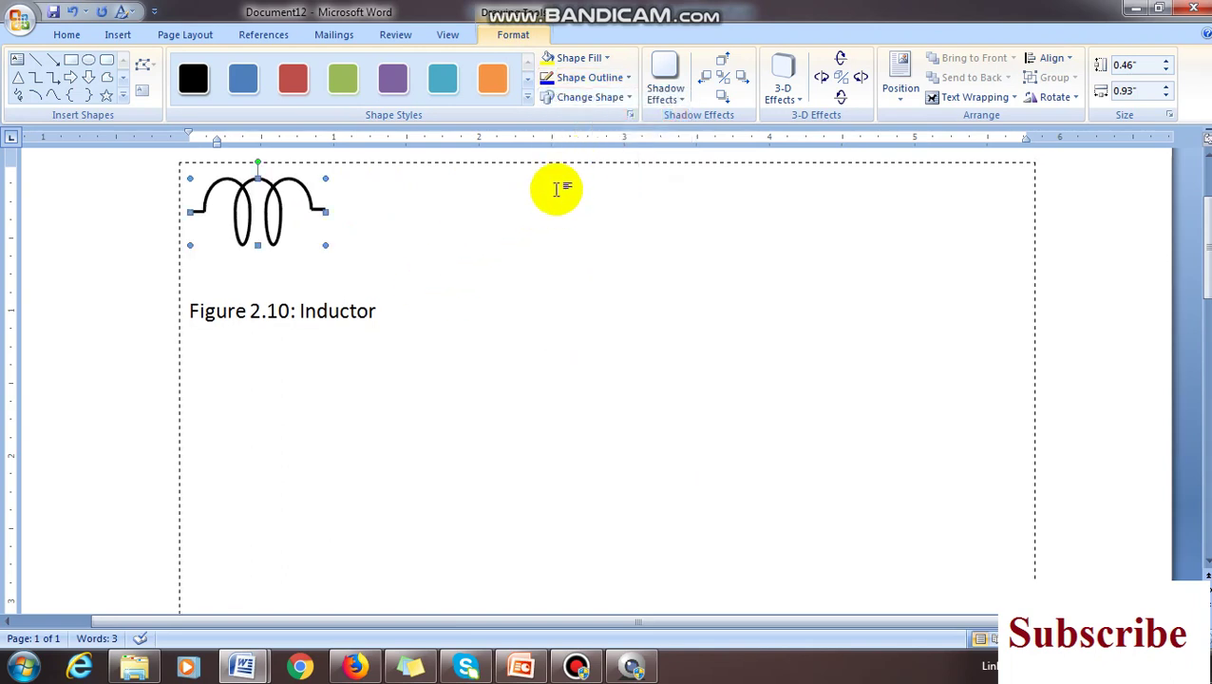
# Change the coil's outline colour to the standard red and deselect the coil.
pyautogui.click(628, 75)
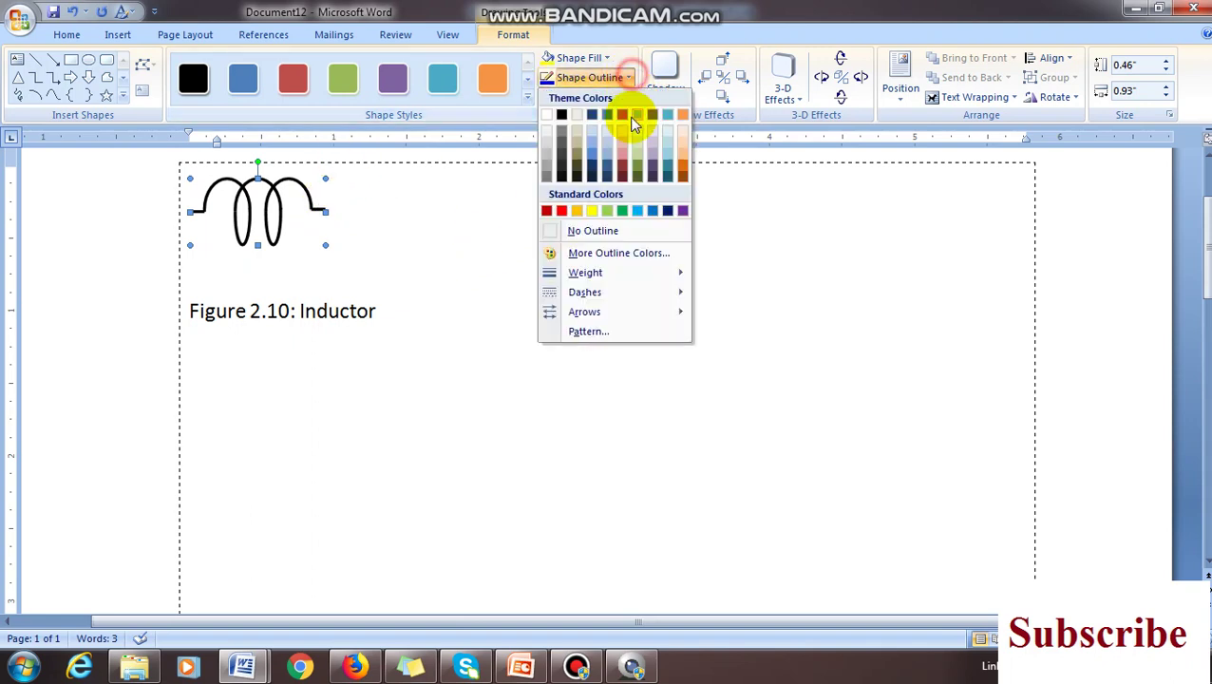
pyautogui.click(563, 211)
pyautogui.click(338, 297)
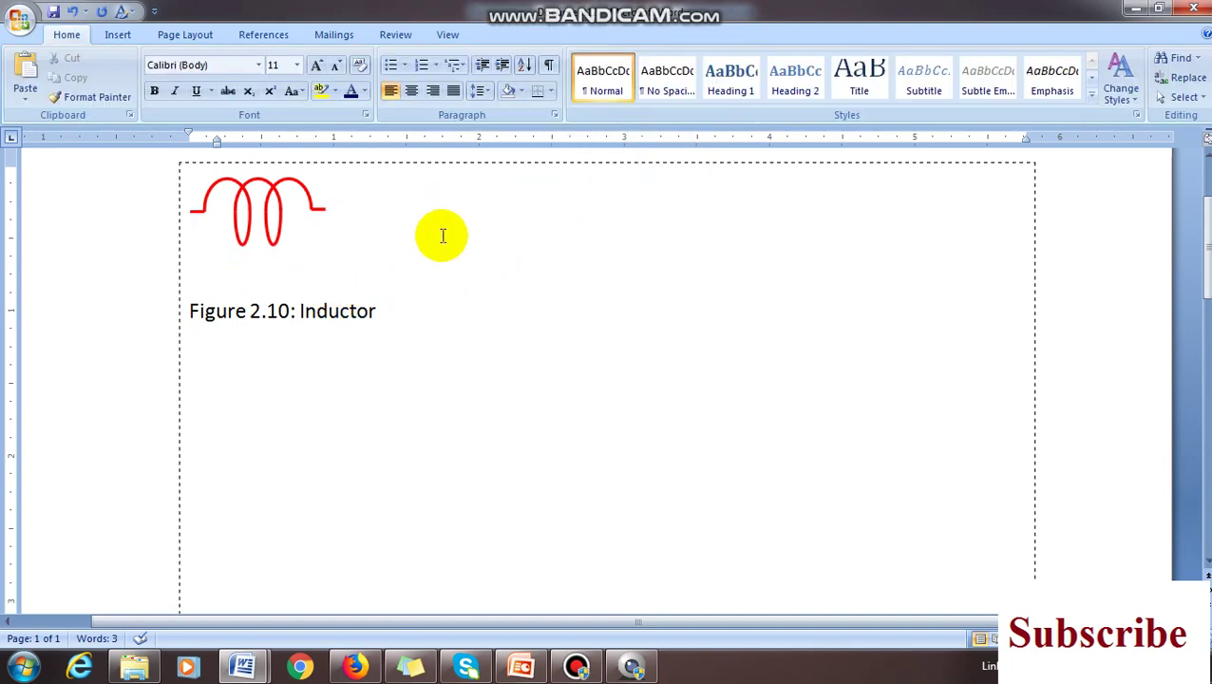
# Switch to the PowerPoint presentation and show the "Inductor Drawing" slide as a full-screen slide show.
pyautogui.click(530, 667)
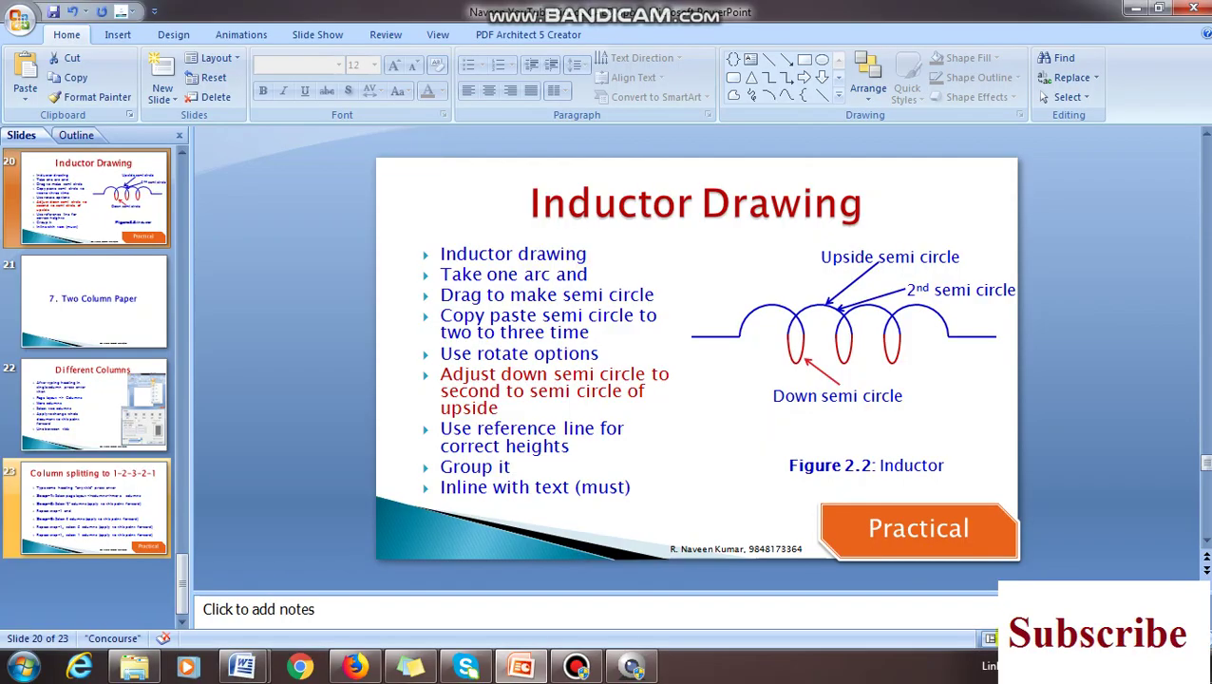
pyautogui.hotkey('shift', 'F5')
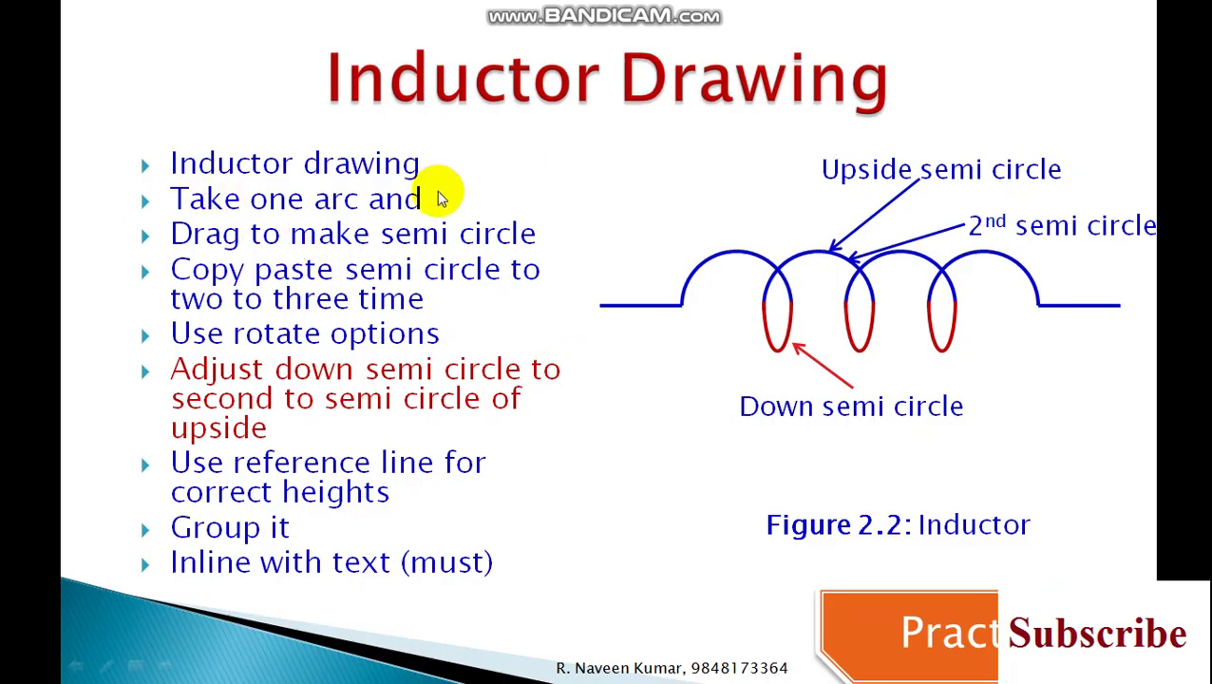